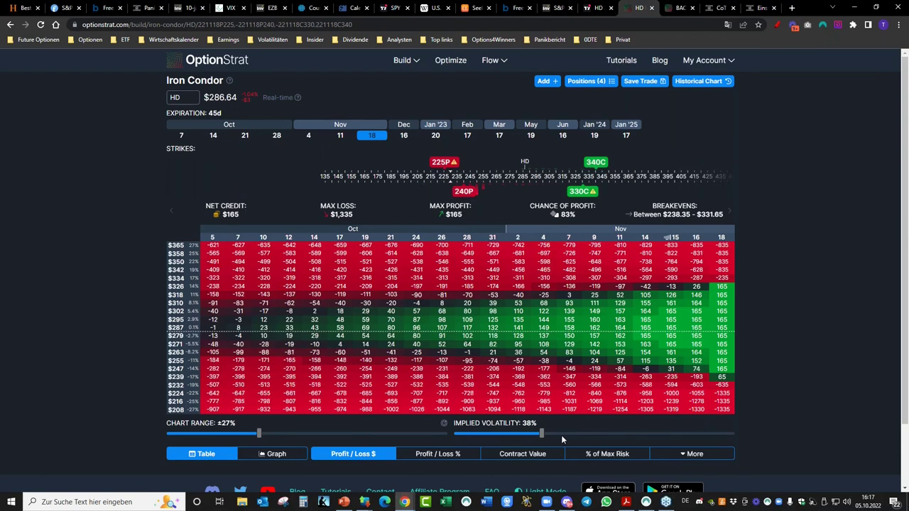
Show the FXFlat "Webinare & Seminare" page in the other browser window, and return to the main browser window.
{"action": "mouse_move", "coordinate": [400, 505]}
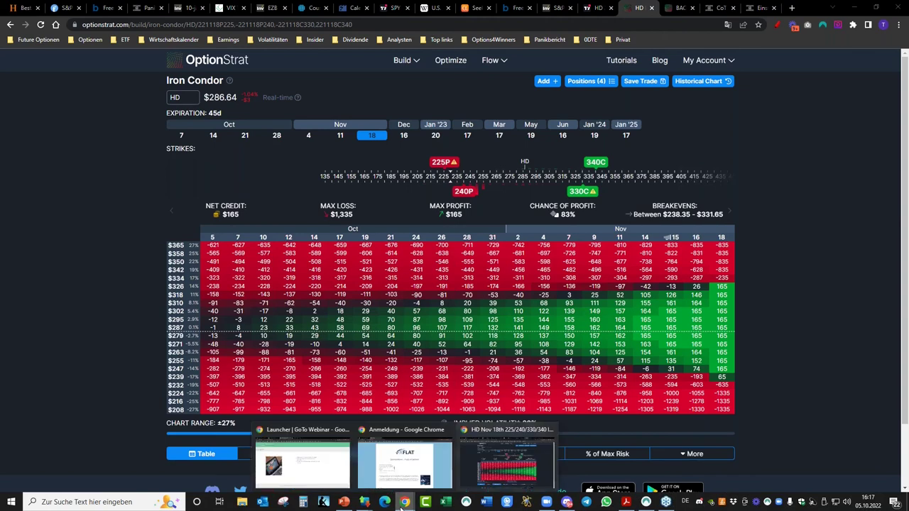
{"action": "left_click", "coordinate": [404, 472]}
{"action": "left_click", "coordinate": [55, 9]}
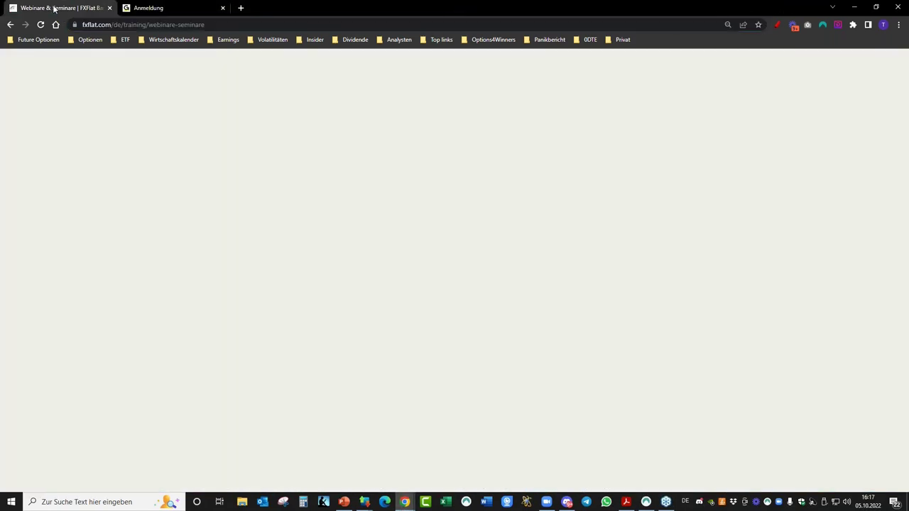
{"action": "double_click", "coordinate": [409, 14]}
{"action": "left_click", "coordinate": [409, 15]}
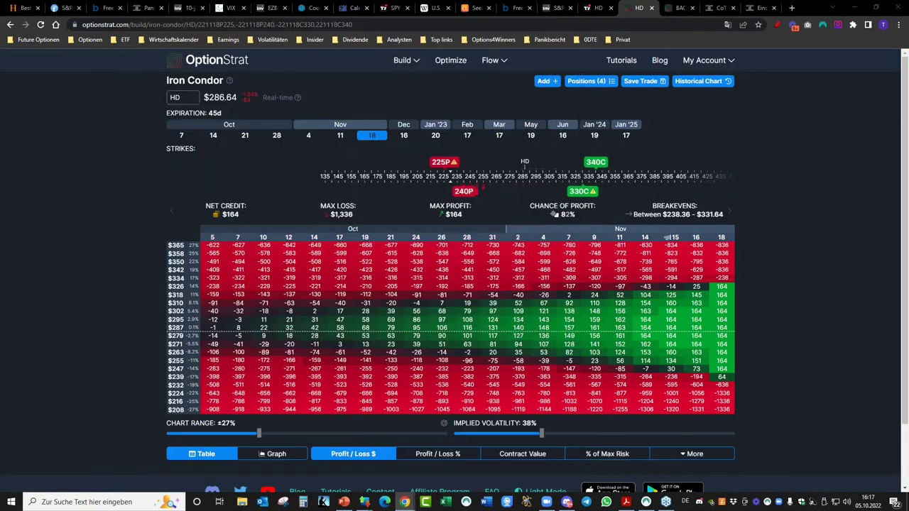
Open the "Empfehlungen" page from the footer of the Options4Winners website.
{"action": "left_click", "coordinate": [752, 10]}
{"action": "scroll", "coordinate": [668, 284], "scroll_direction": "down", "scroll_amount": 5}
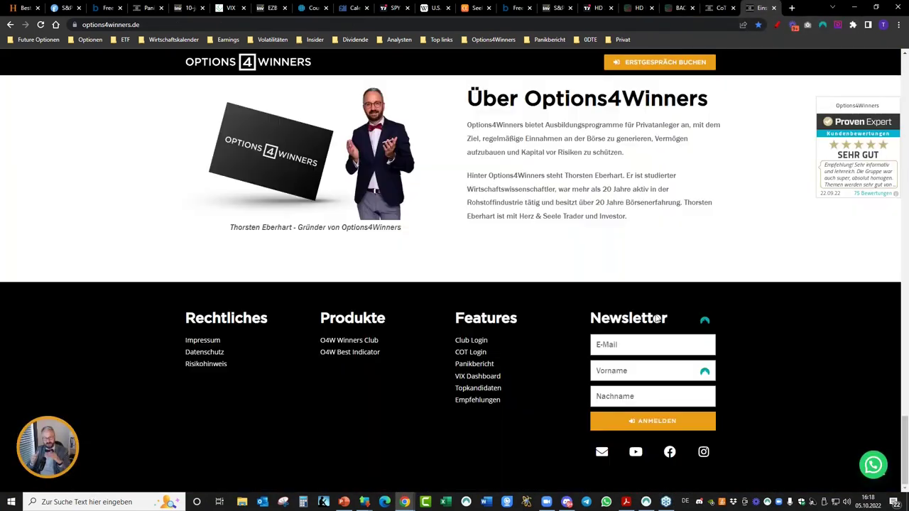
{"action": "left_click", "coordinate": [467, 403]}
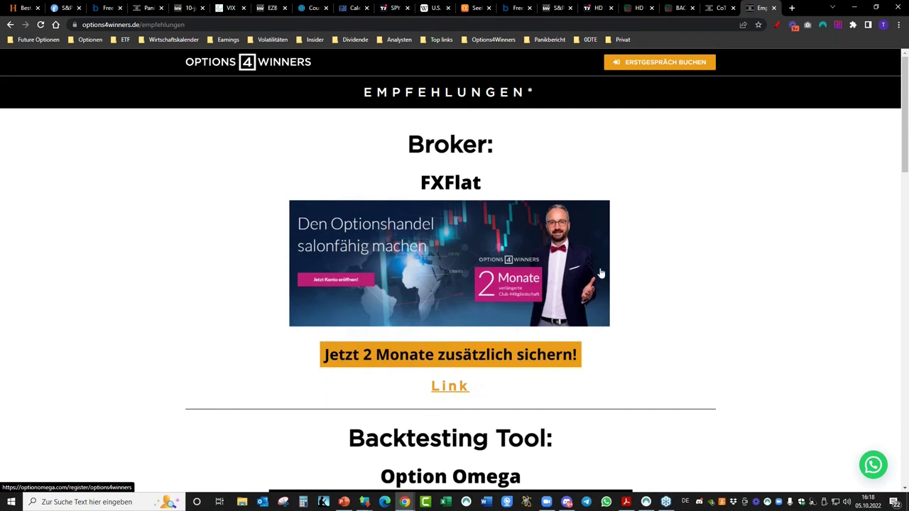
Follow the FXFlat broker link and highlight the workshop title "Future-Optionen auf Rohstoffe" on the landing page.
{"action": "left_click", "coordinate": [450, 386]}
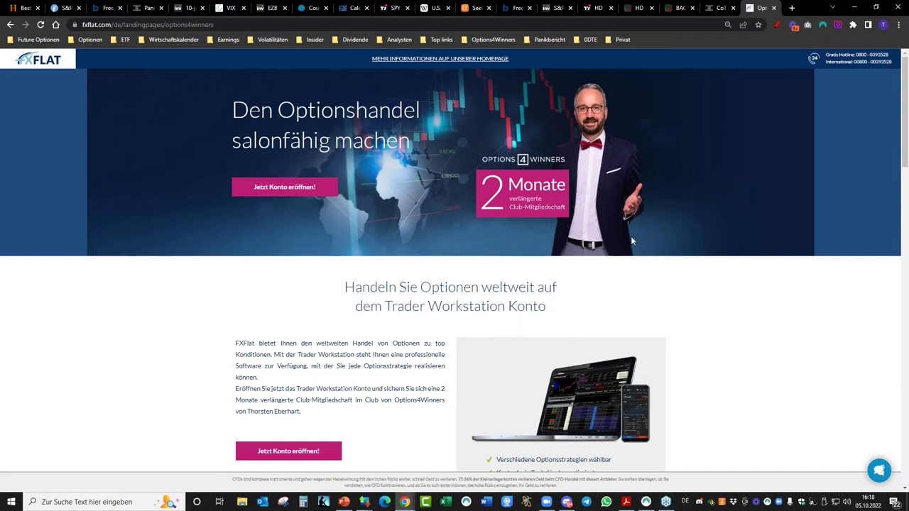
{"action": "scroll", "coordinate": [642, 217], "scroll_direction": "down", "scroll_amount": 6}
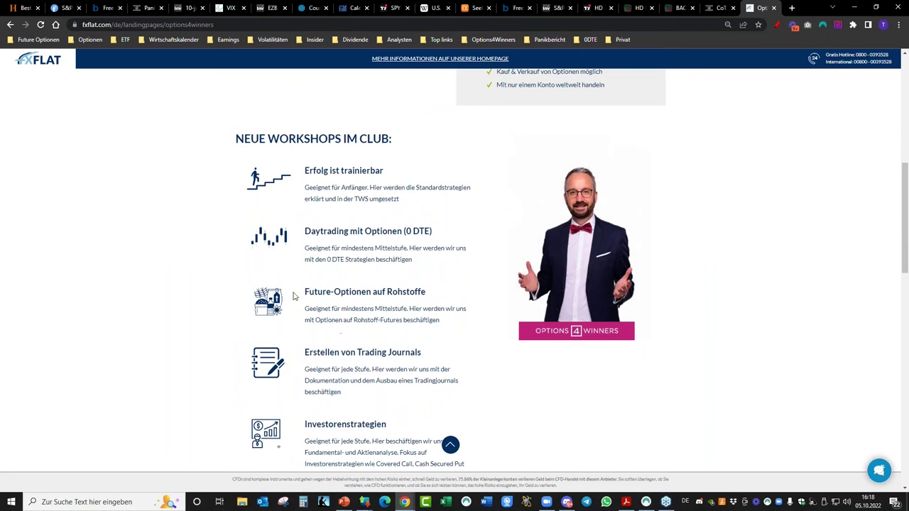
{"action": "left_click_drag", "start_coordinate": [304, 293], "coordinate": [446, 292]}
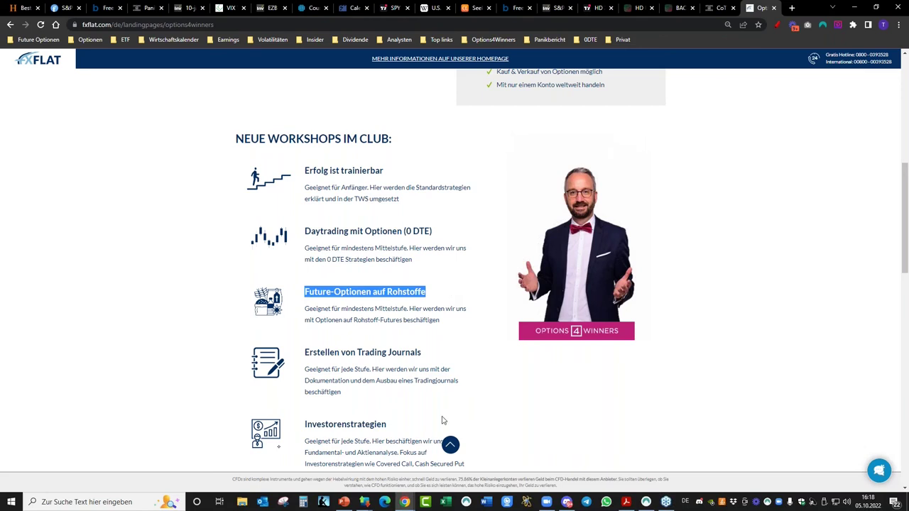
Show the CoT Commodities table in the CoT Analyser and highlight "Crude Oil (Light Sweet@NYMEX)".
{"action": "left_click", "coordinate": [719, 8]}
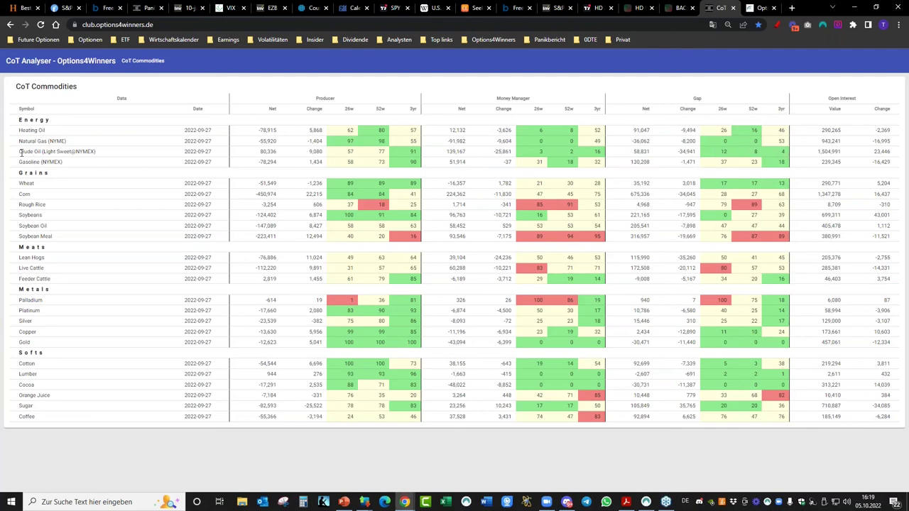
{"action": "left_click_drag", "start_coordinate": [19, 155], "coordinate": [112, 160]}
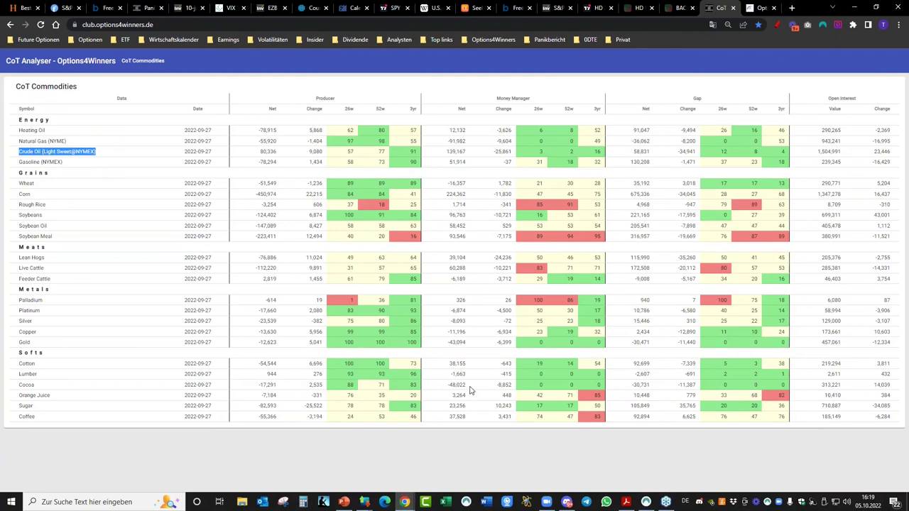
Switch to the TWS main window and look up CL in the Futures watchlist, choosing the Light Sweet Crude Oil NYMEX December future.
{"action": "left_click", "coordinate": [368, 503]}
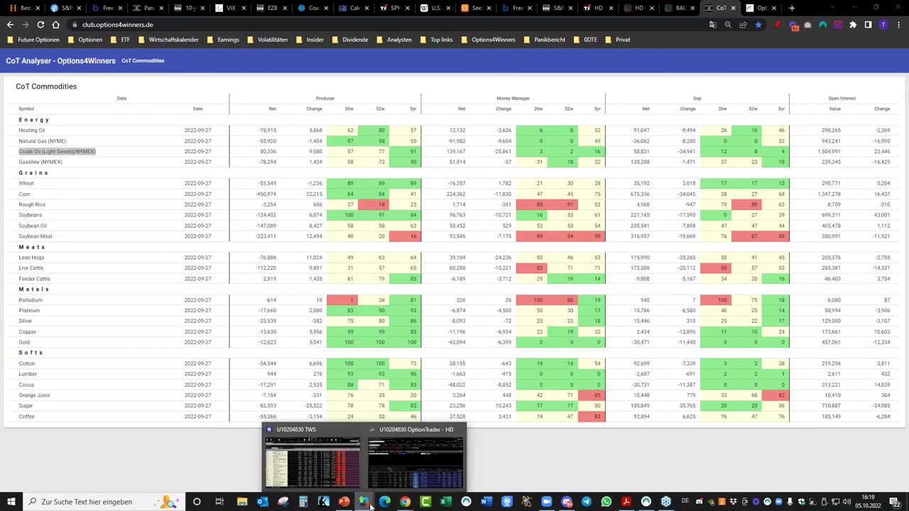
{"action": "left_click", "coordinate": [327, 474]}
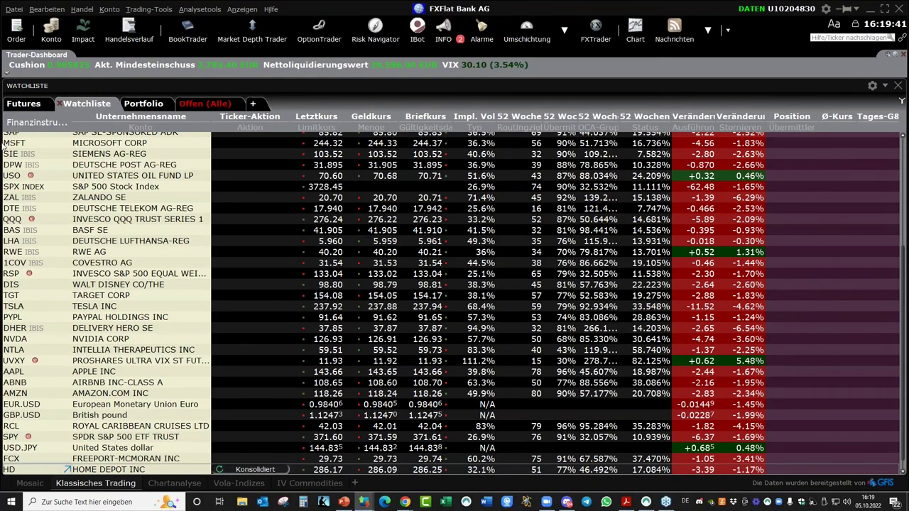
{"action": "left_click", "coordinate": [27, 105]}
{"action": "left_click", "coordinate": [27, 367]}
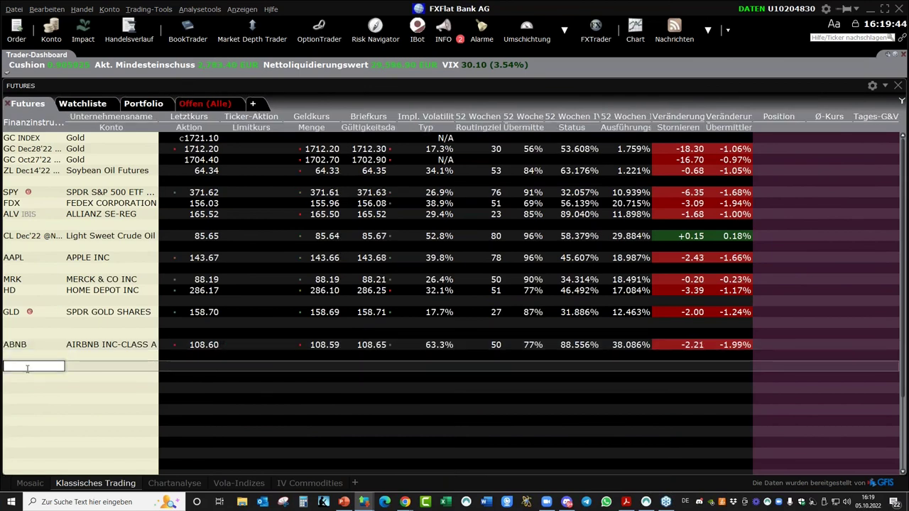
{"action": "type", "text": "cl"}
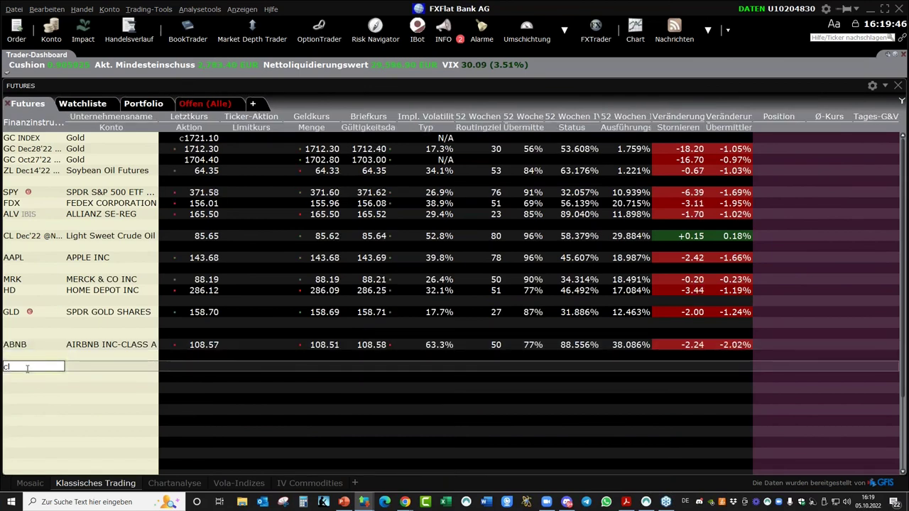
{"action": "key", "text": "Return"}
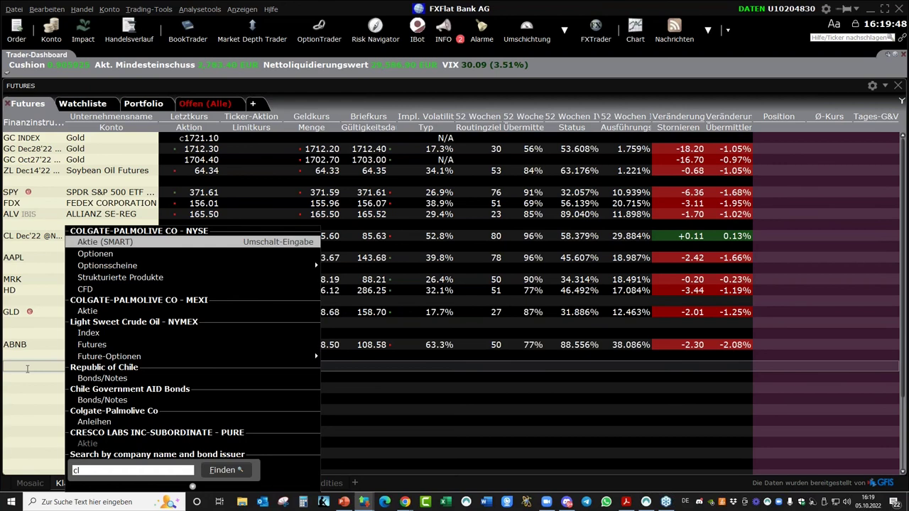
{"action": "left_click", "coordinate": [122, 344]}
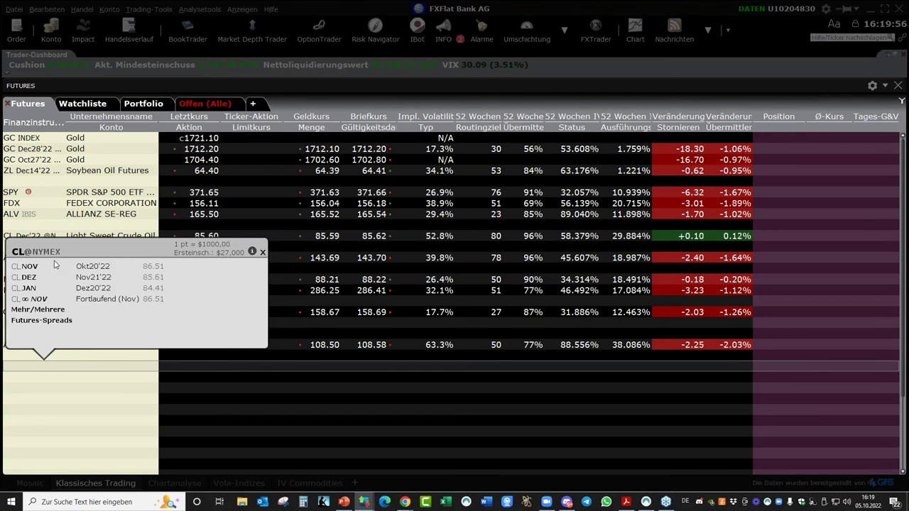
{"action": "left_click", "coordinate": [47, 277]}
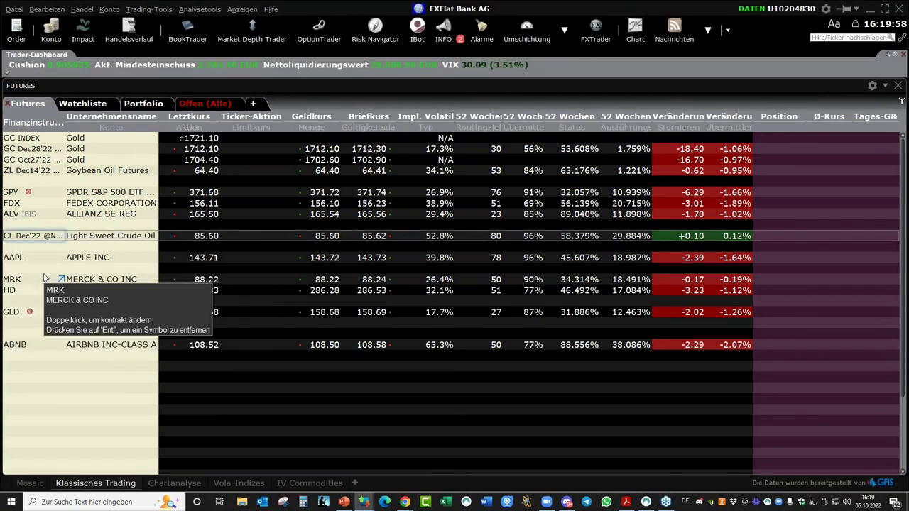
Open OptionTrader for the CL Dec'22 crude oil future from the watchlist.
{"action": "right_click", "coordinate": [33, 238]}
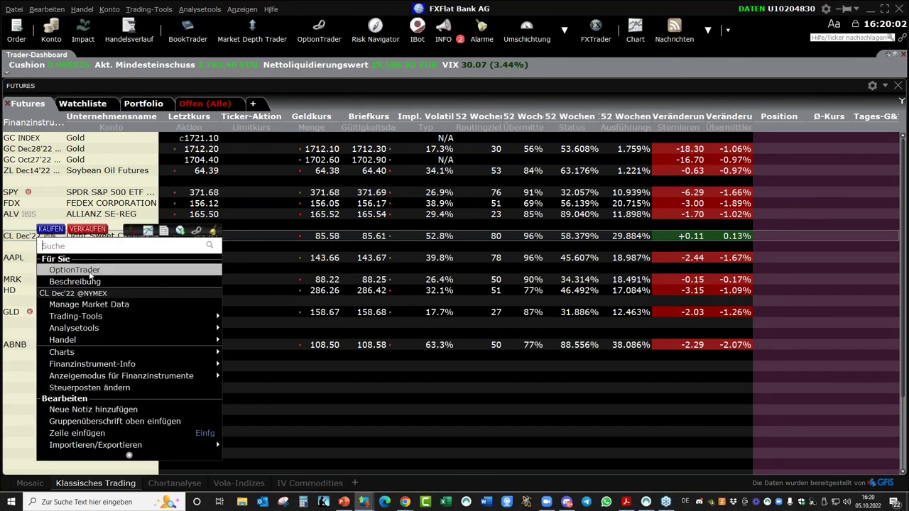
{"action": "left_click", "coordinate": [69, 270]}
{"action": "left_click", "coordinate": [454, 295]}
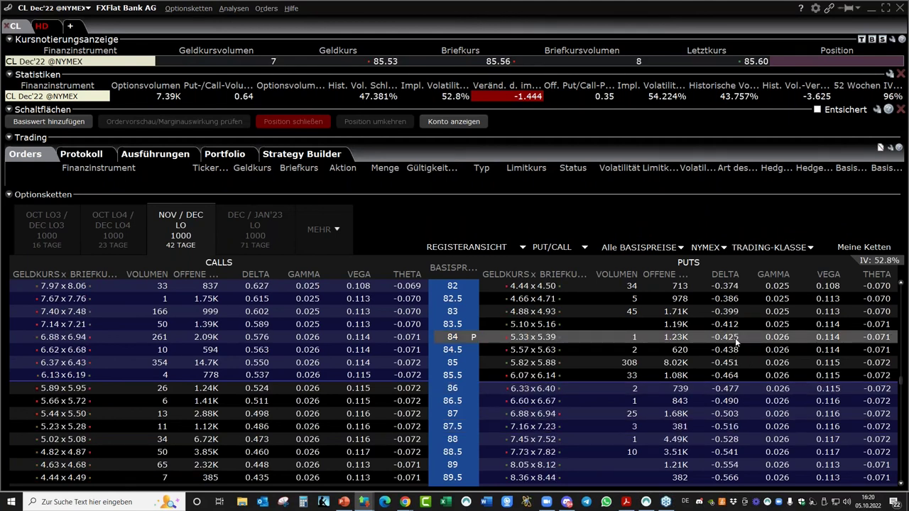
Build a bull put spread in the Strategy Builder by selling the DEC '22 65 put and buying the 64 put.
{"action": "left_click", "coordinate": [310, 156]}
{"action": "scroll", "coordinate": [566, 475], "scroll_direction": "up", "scroll_amount": 9}
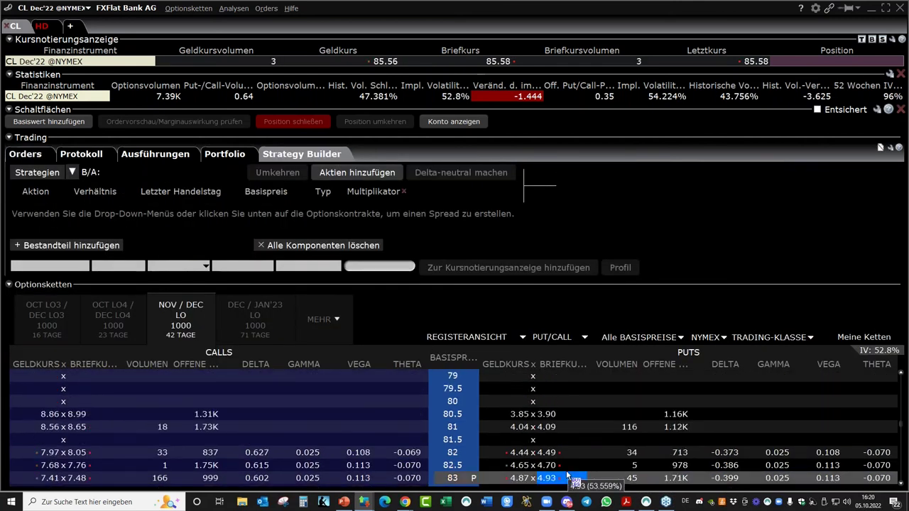
{"action": "scroll", "coordinate": [566, 470], "scroll_direction": "up", "scroll_amount": 4}
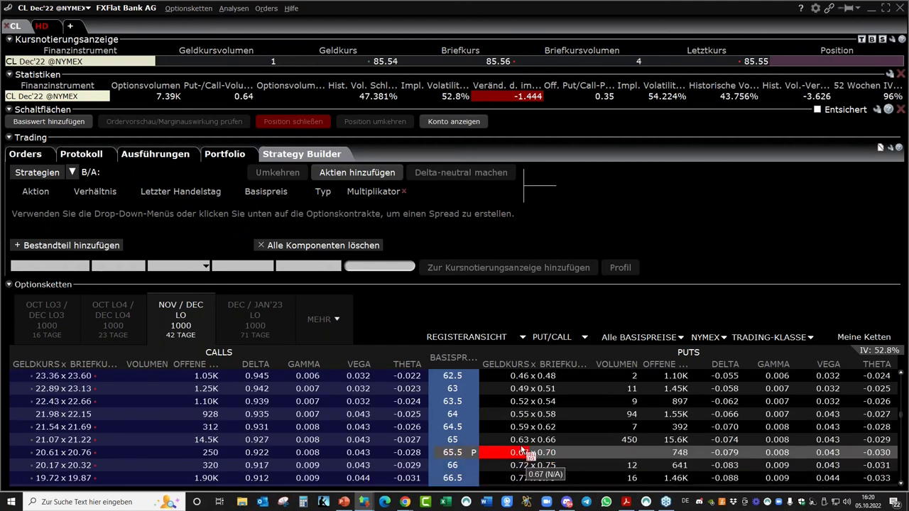
{"action": "left_click", "coordinate": [520, 441]}
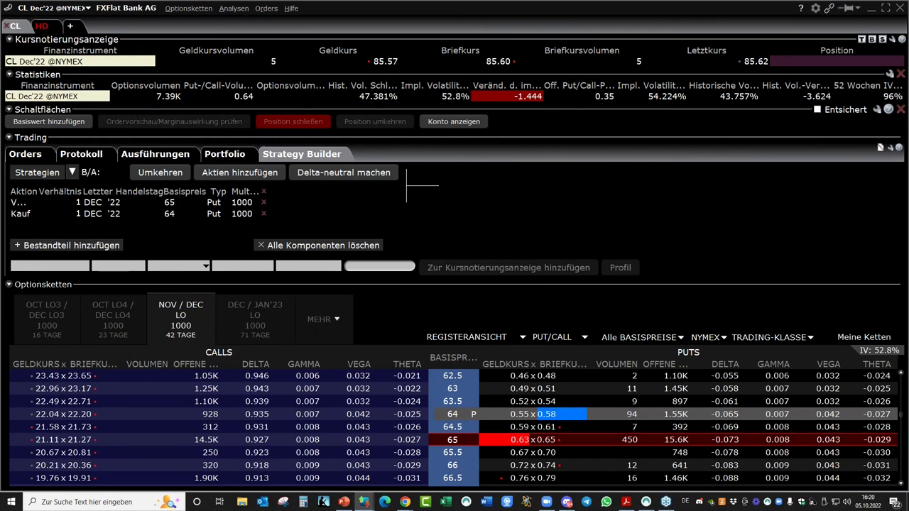
{"action": "left_click", "coordinate": [556, 415]}
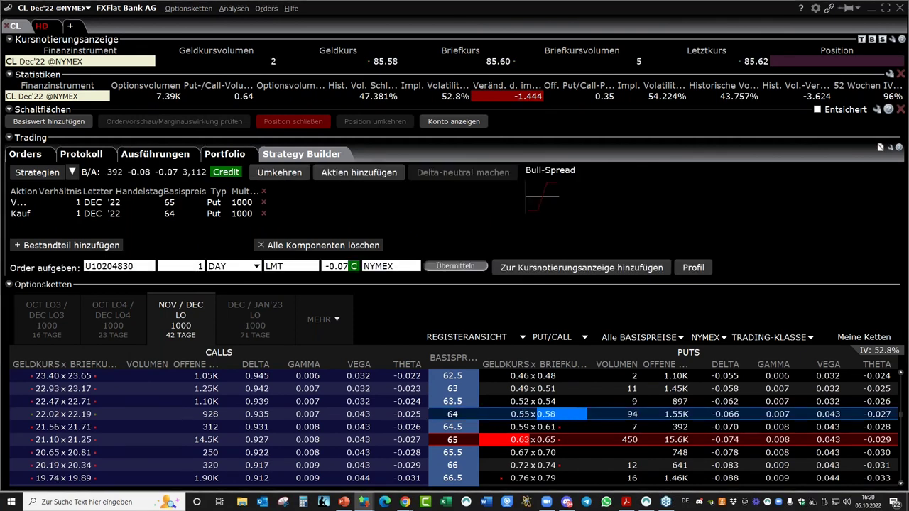
Preview the CL Dec 65/64 Bull-Put order, close the confirmation without submitting, and open the spread's performance profile.
{"action": "left_click", "coordinate": [440, 269]}
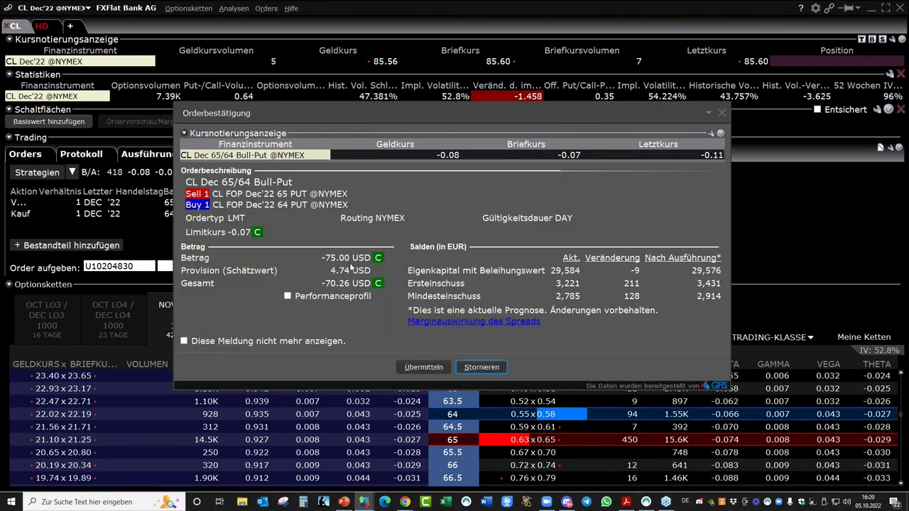
{"action": "left_click", "coordinate": [708, 113]}
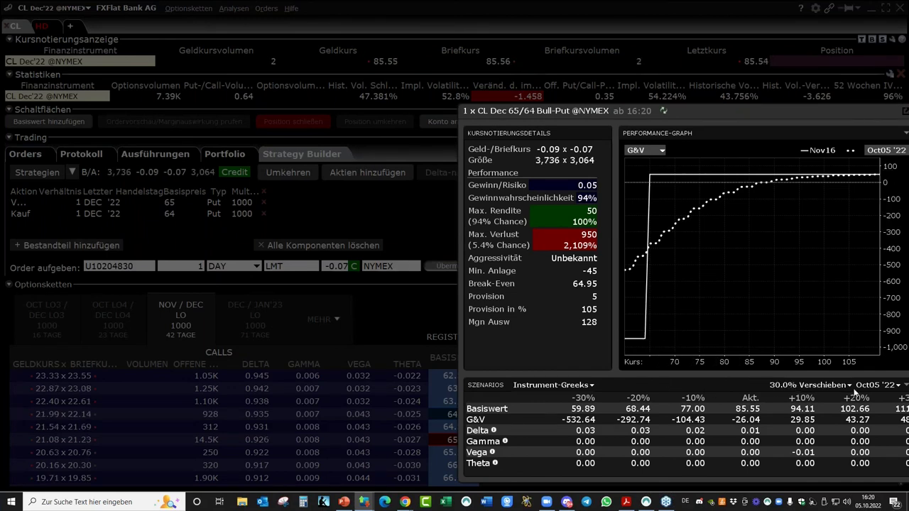
Examine the spread's scenarios with the date set to Nov16 '22 and a 100.0% price shift, and close the profile.
{"action": "left_click", "coordinate": [885, 388]}
{"action": "scroll", "coordinate": [885, 433], "scroll_direction": "down", "scroll_amount": 12}
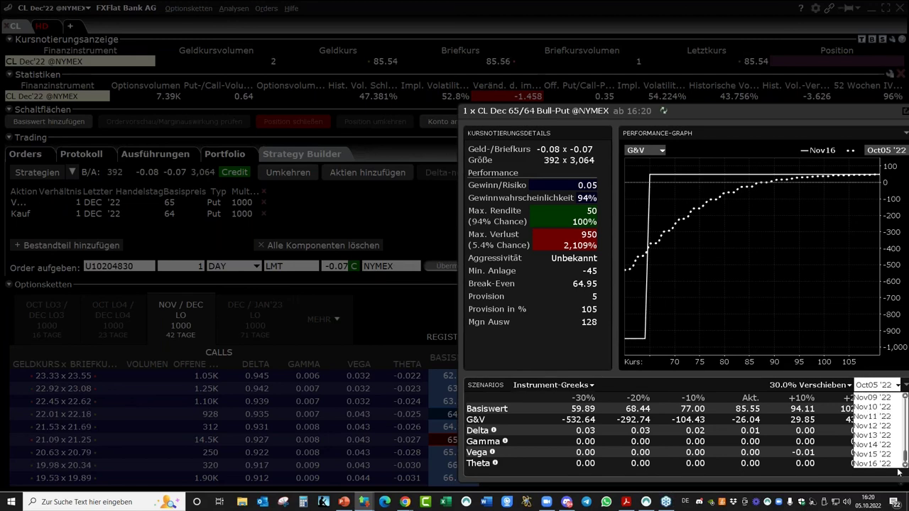
{"action": "left_click", "coordinate": [892, 466]}
{"action": "left_click", "coordinate": [803, 385]}
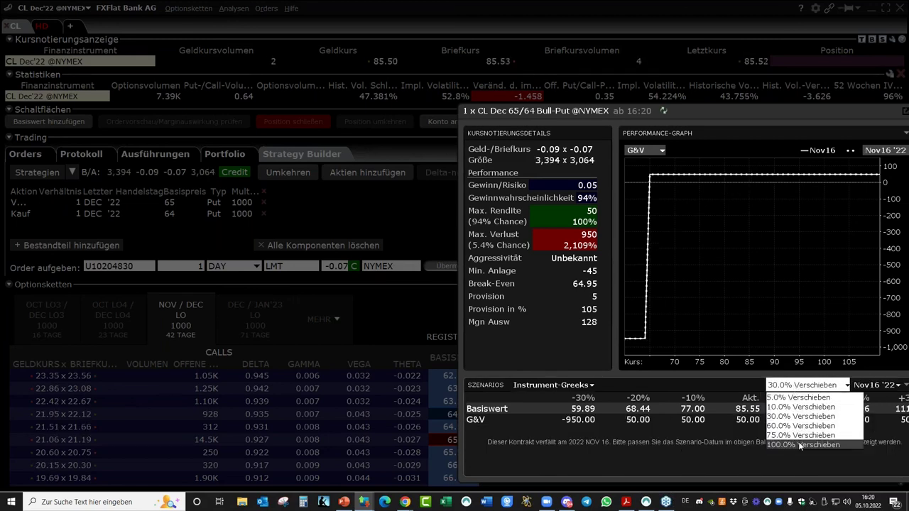
{"action": "left_click", "coordinate": [798, 441]}
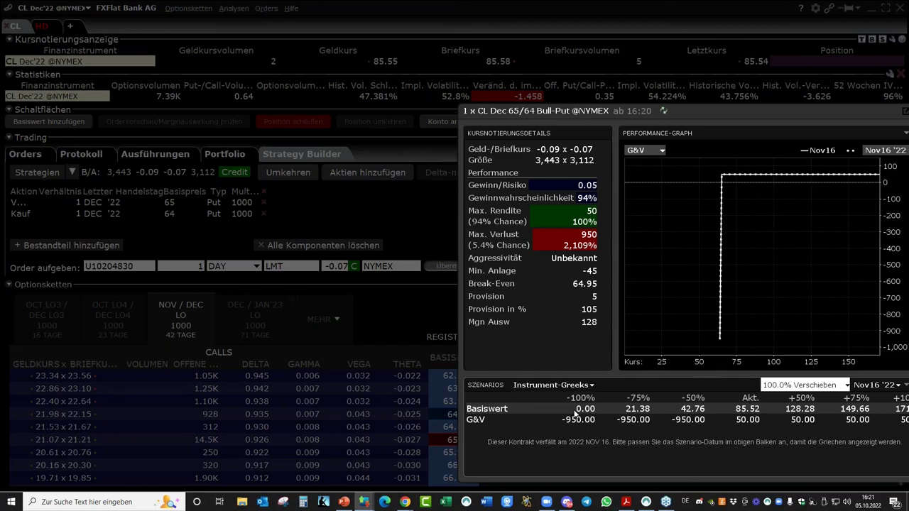
{"action": "key", "text": "Escape"}
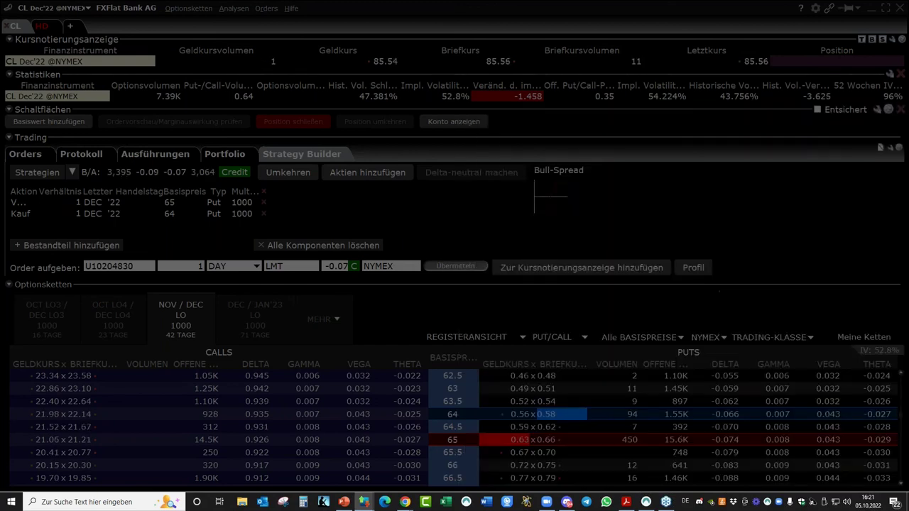
Minimize OptionTrader and show the gold implied volatility chart in the IV Commodities layout.
{"action": "left_click", "coordinate": [869, 8]}
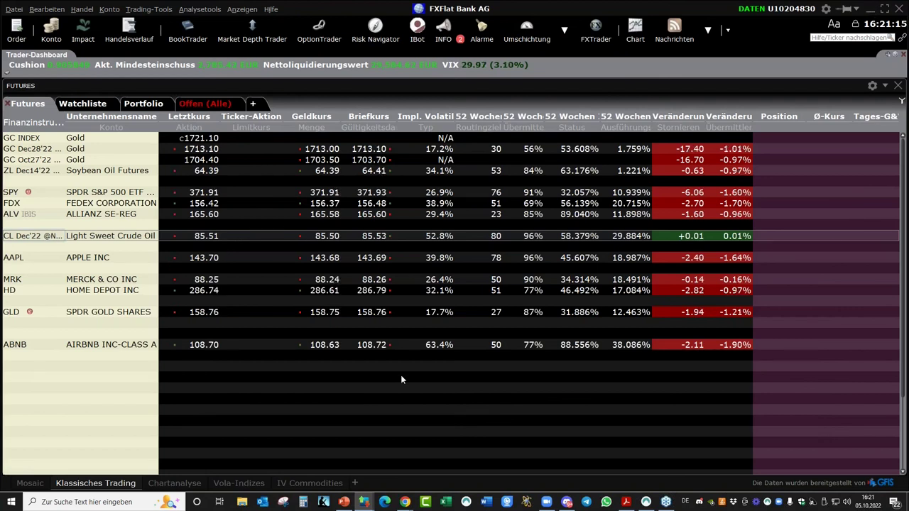
{"action": "left_click", "coordinate": [301, 486]}
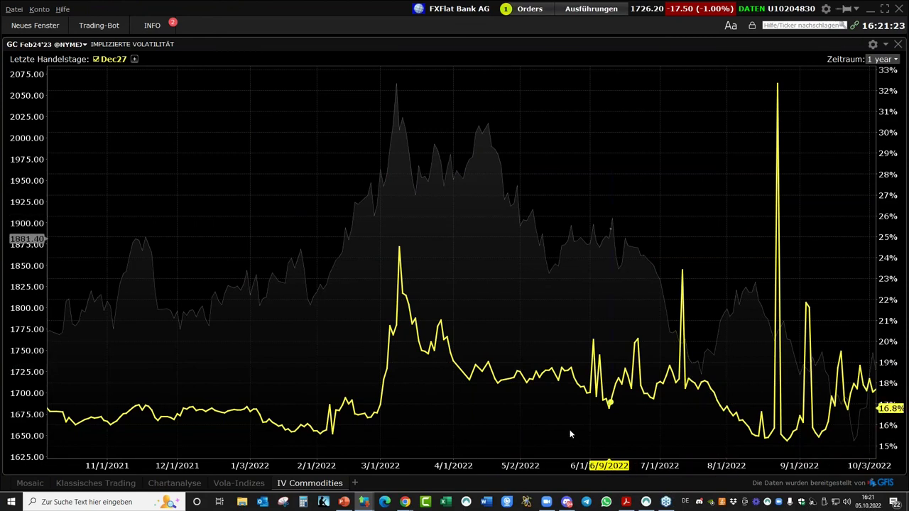
Return to the Klassisches Trading layout and review the open option positions in the portfolio.
{"action": "left_click", "coordinate": [100, 484]}
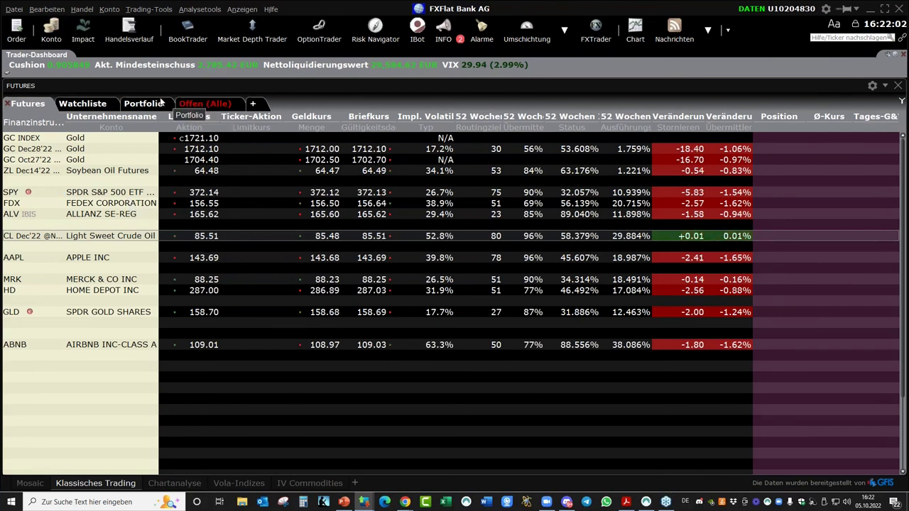
{"action": "left_click", "coordinate": [143, 104]}
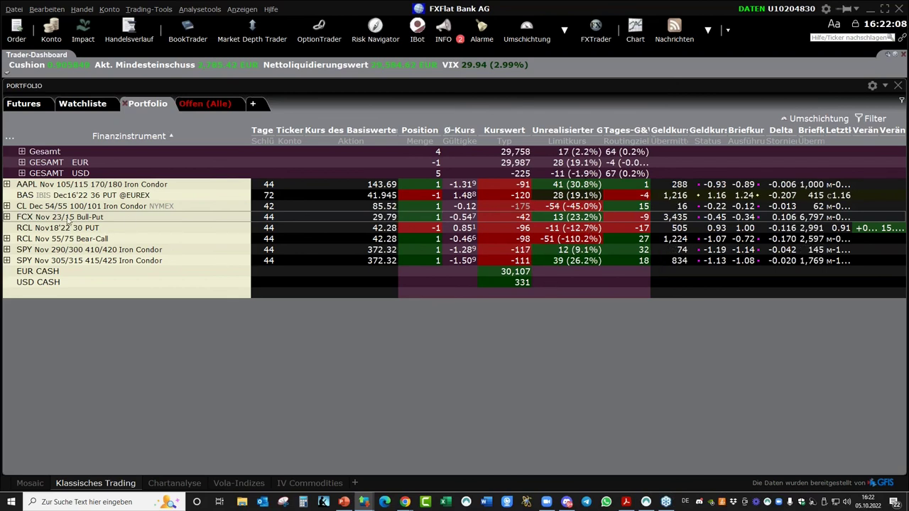
{"action": "mouse_move", "coordinate": [238, 259]}
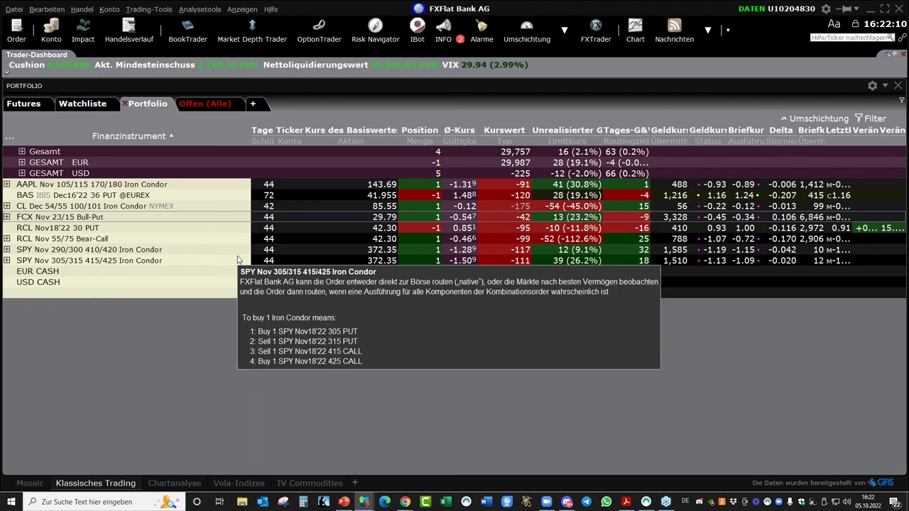
Switch to Chrome to review the CoT Commodities table, and bring up the SPY chart in TradingView.
{"action": "mouse_move", "coordinate": [405, 503]}
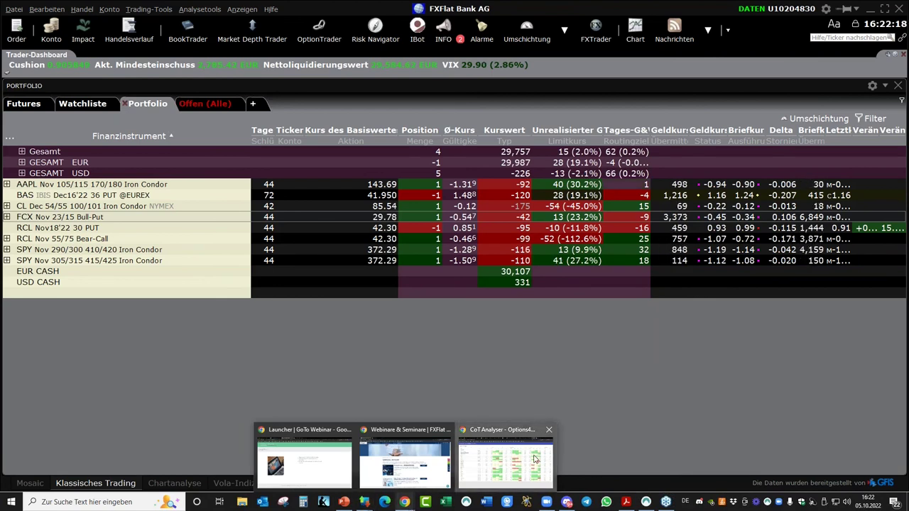
{"action": "left_click", "coordinate": [505, 465]}
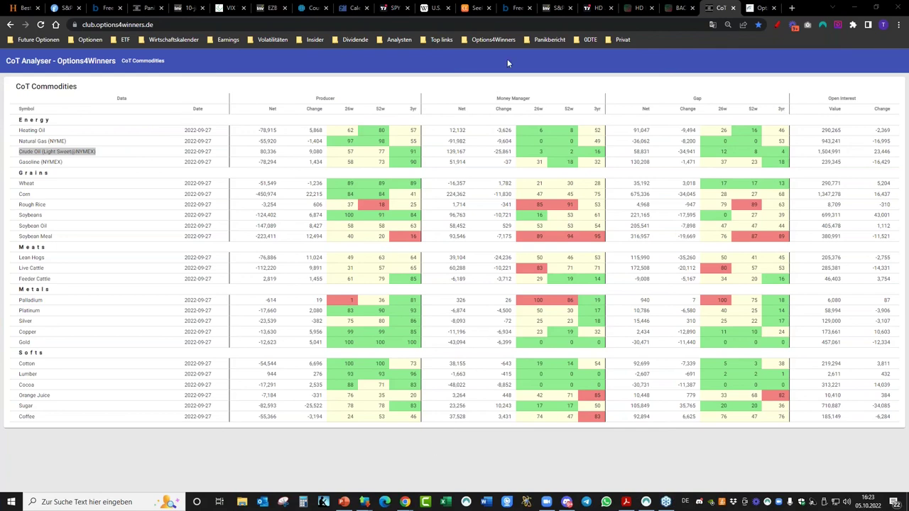
{"action": "left_click", "coordinate": [395, 8]}
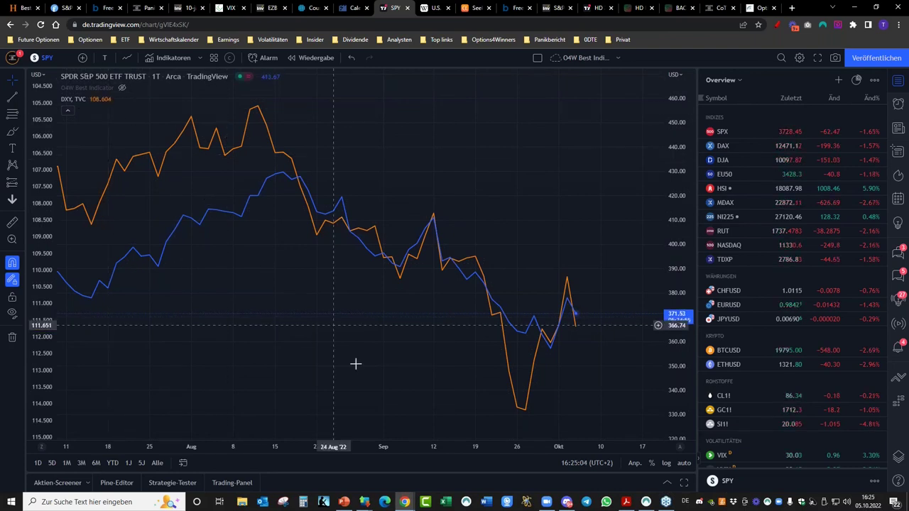
Return to the CL Dec'22 OptionTrader window in Trader Workstation and close it, confirming the closure.
{"action": "mouse_move", "coordinate": [365, 503]}
{"action": "left_click", "coordinate": [398, 469]}
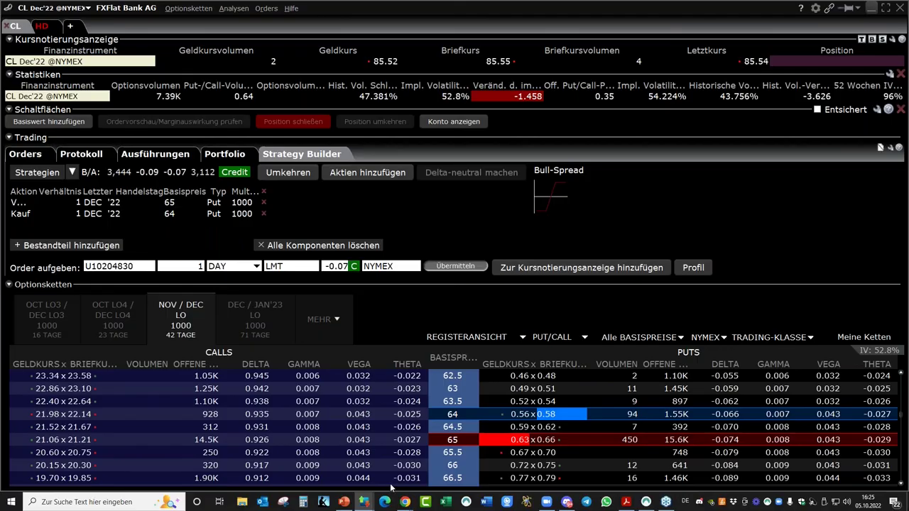
{"action": "left_click", "coordinate": [900, 9]}
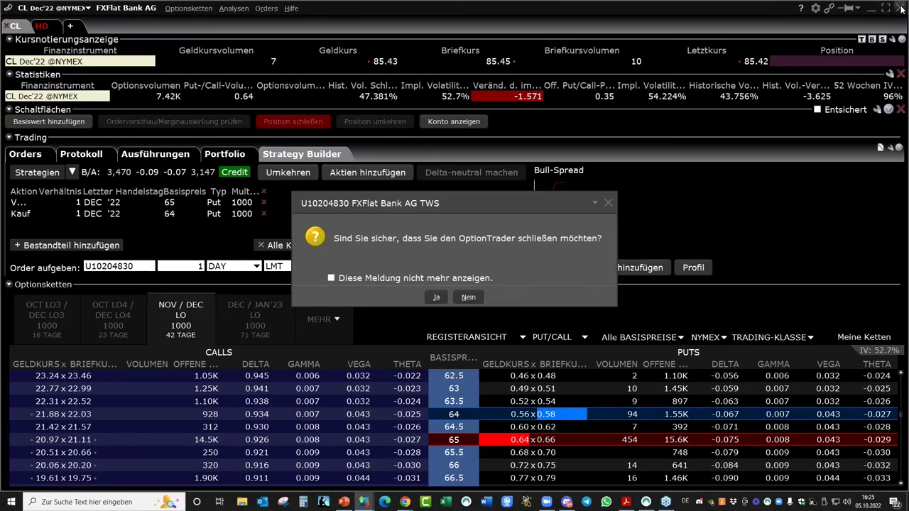
{"action": "left_click", "coordinate": [436, 294]}
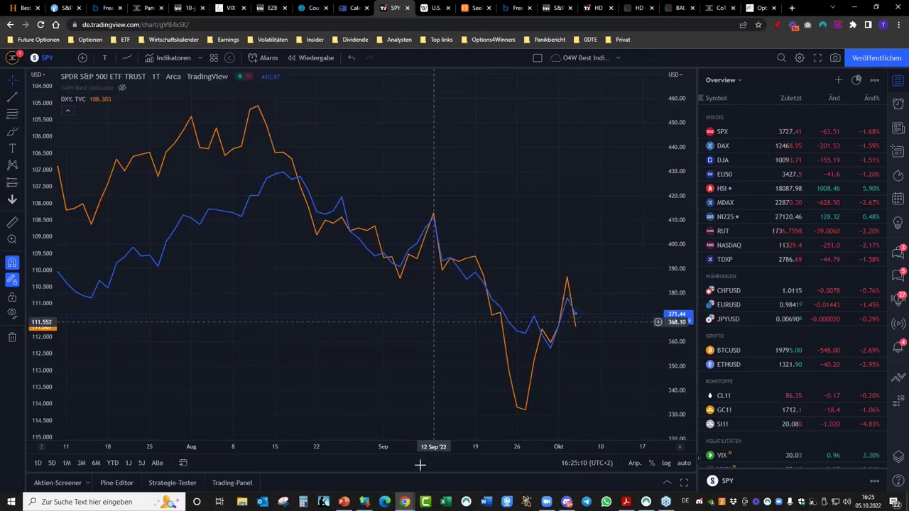
Add the S&P 500 Stock Index (SPX) as an index to an empty row of Trader Workstation's Futures watchlist.
{"action": "left_click", "coordinate": [365, 502]}
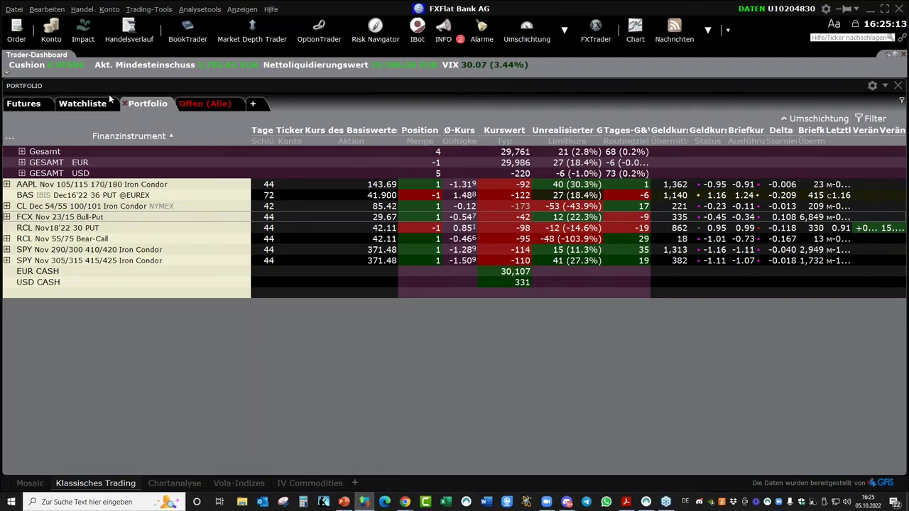
{"action": "left_click", "coordinate": [76, 104]}
{"action": "left_click", "coordinate": [23, 103]}
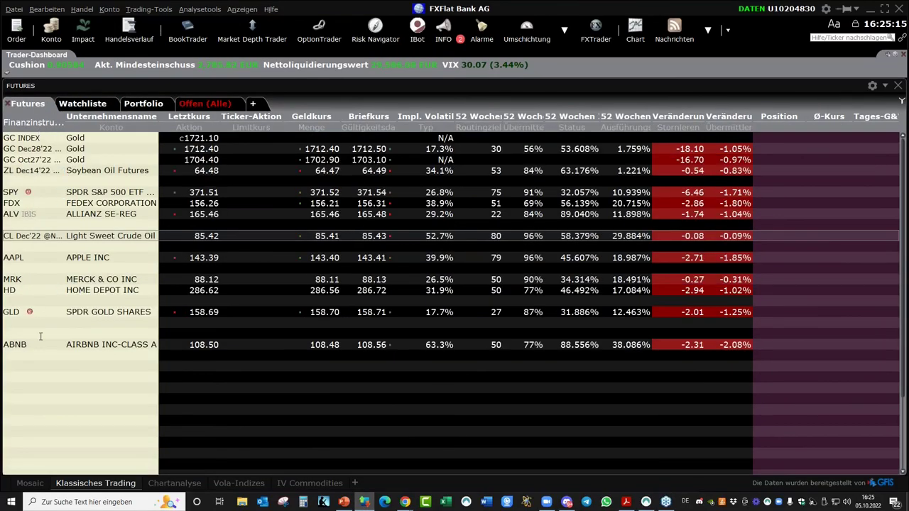
{"action": "left_click", "coordinate": [33, 379]}
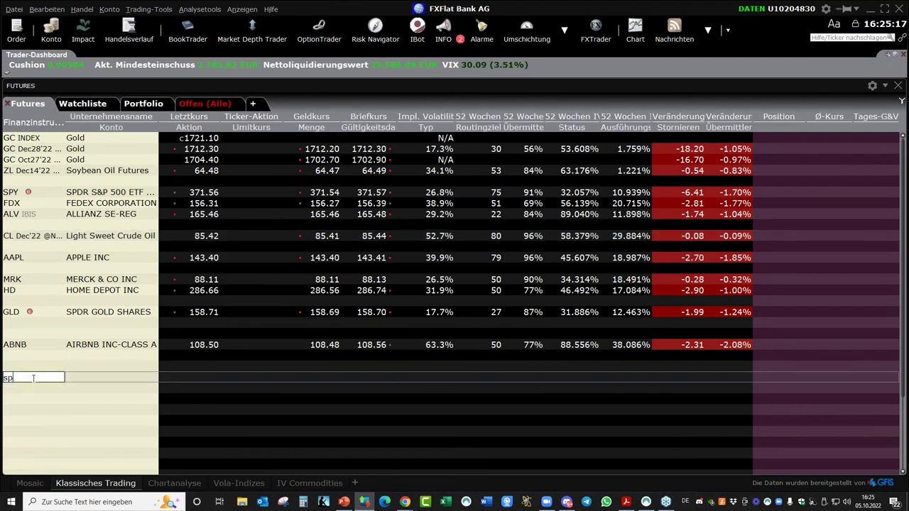
{"action": "type", "text": "spx"}
{"action": "key", "text": "Return"}
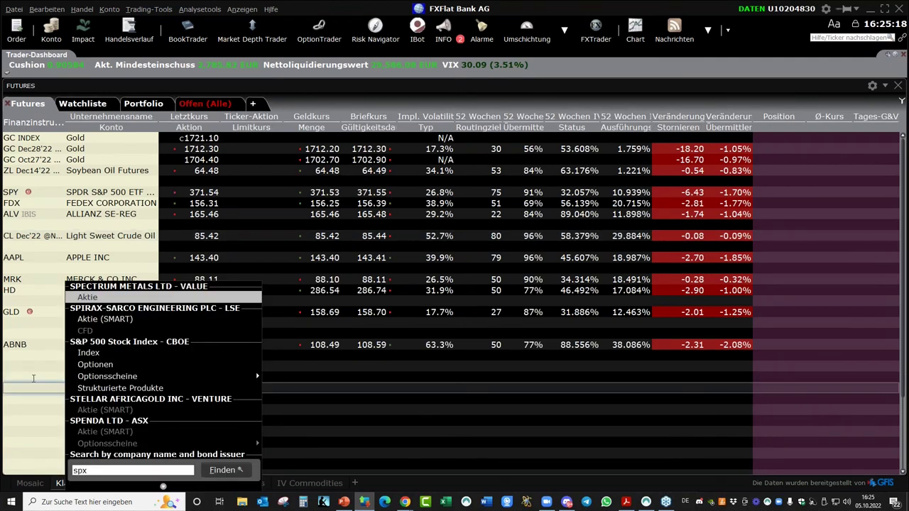
{"action": "left_click", "coordinate": [91, 353]}
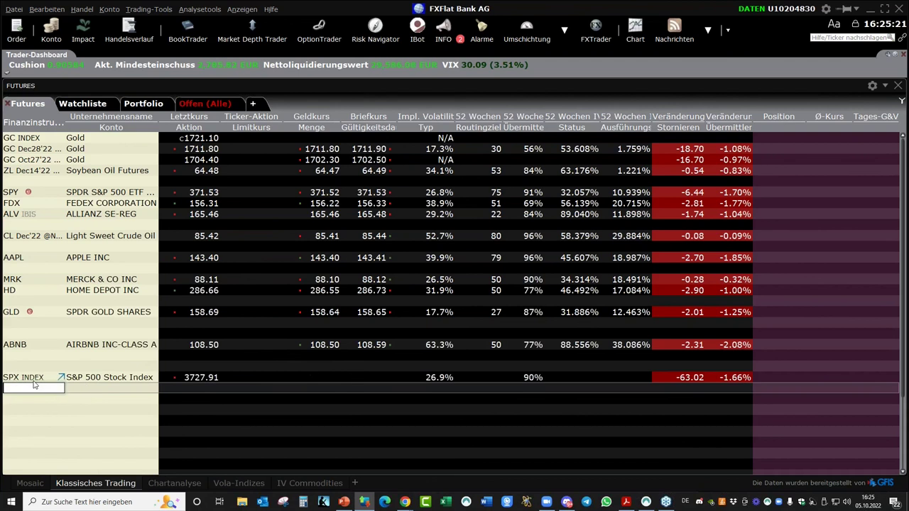
Open OptionTrader for the SPX index, accept the dividend notice, and review the expirations and the OCT 05 '22 option chain.
{"action": "right_click", "coordinate": [34, 384]}
{"action": "left_click", "coordinate": [87, 321]}
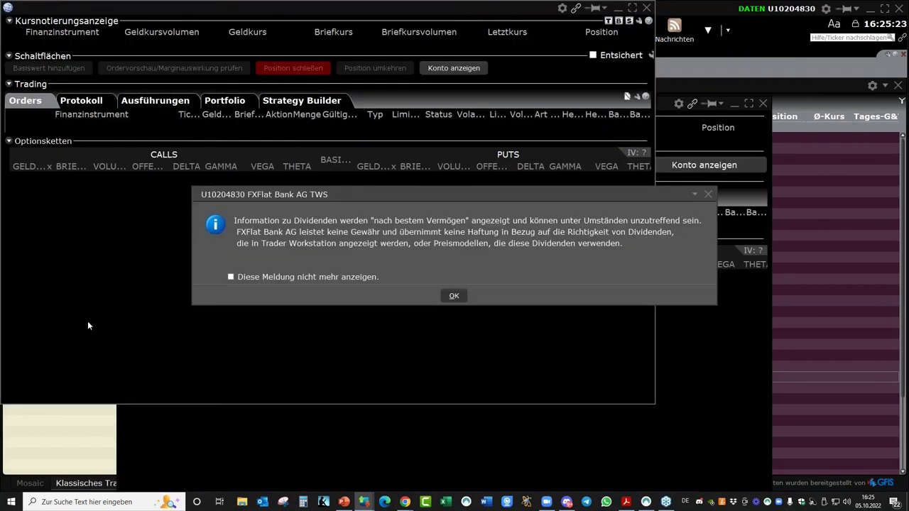
{"action": "left_click", "coordinate": [455, 297]}
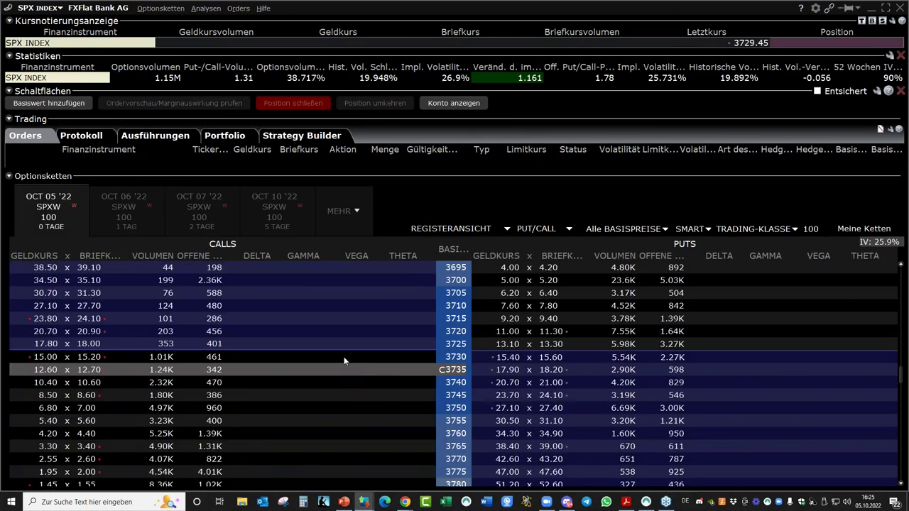
{"action": "left_click", "coordinate": [356, 208]}
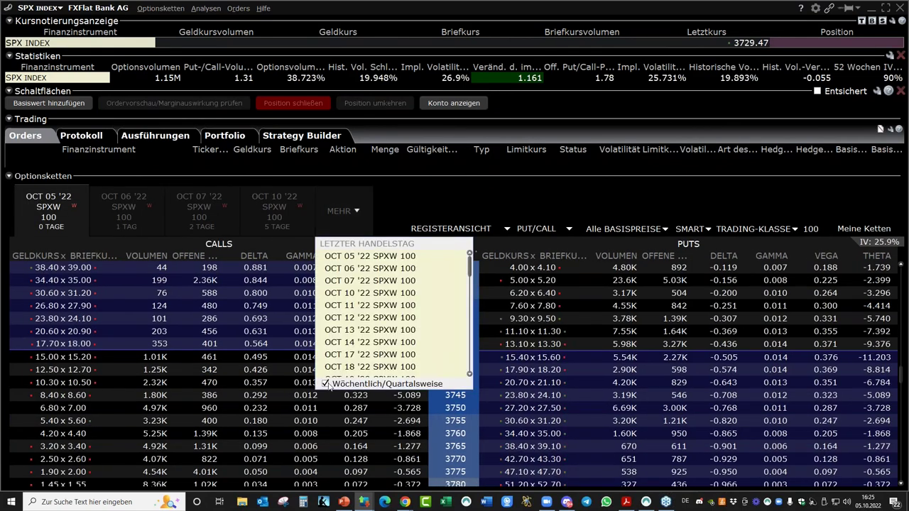
{"action": "left_click", "coordinate": [354, 215]}
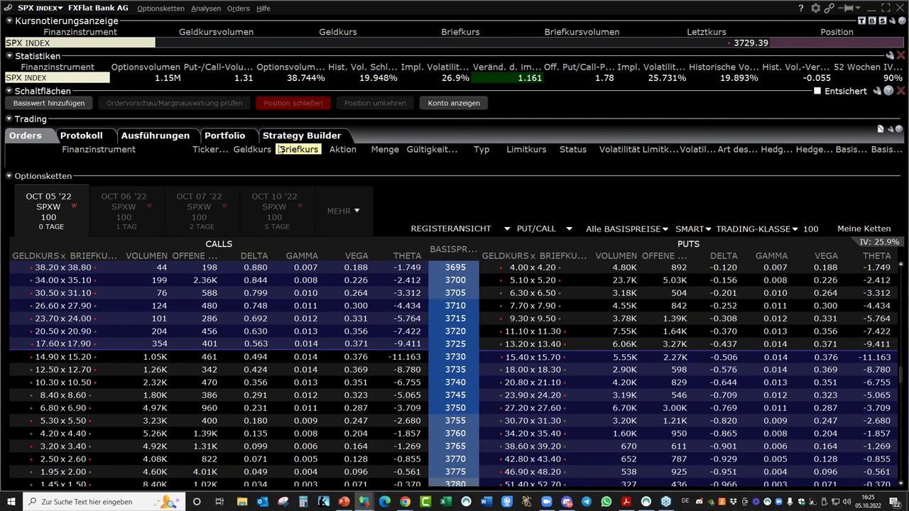
{"action": "left_click_drag", "start_coordinate": [547, 292], "coordinate": [560, 430]}
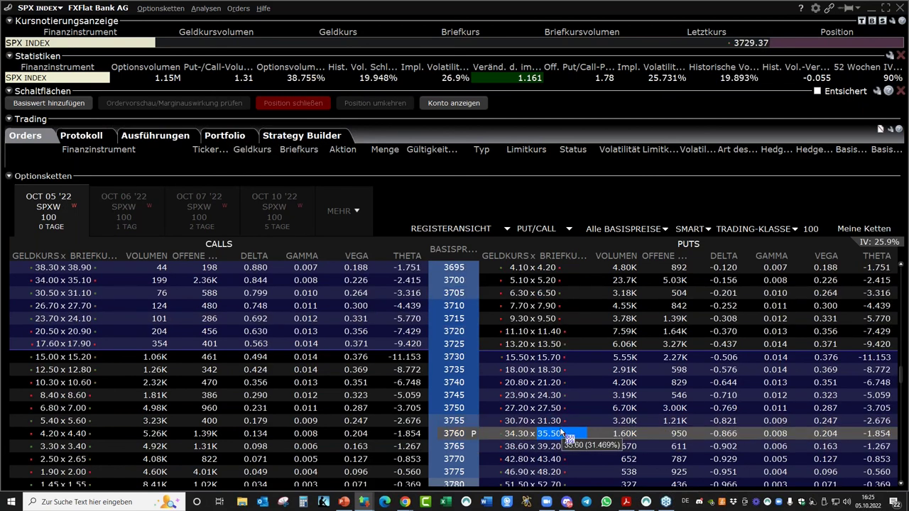
{"action": "scroll", "coordinate": [564, 426], "scroll_direction": "up", "scroll_amount": 2}
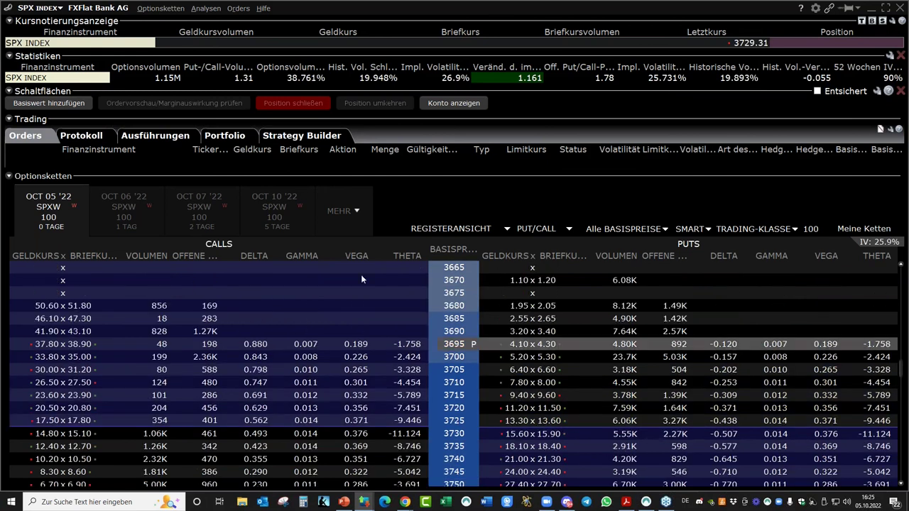
Build an OCT 05 '22 SPX bull put spread in the Strategy Builder, selling the 3675 put and buying the 3650 put.
{"action": "left_click", "coordinate": [317, 140]}
{"action": "scroll", "coordinate": [554, 426], "scroll_direction": "up", "scroll_amount": 4}
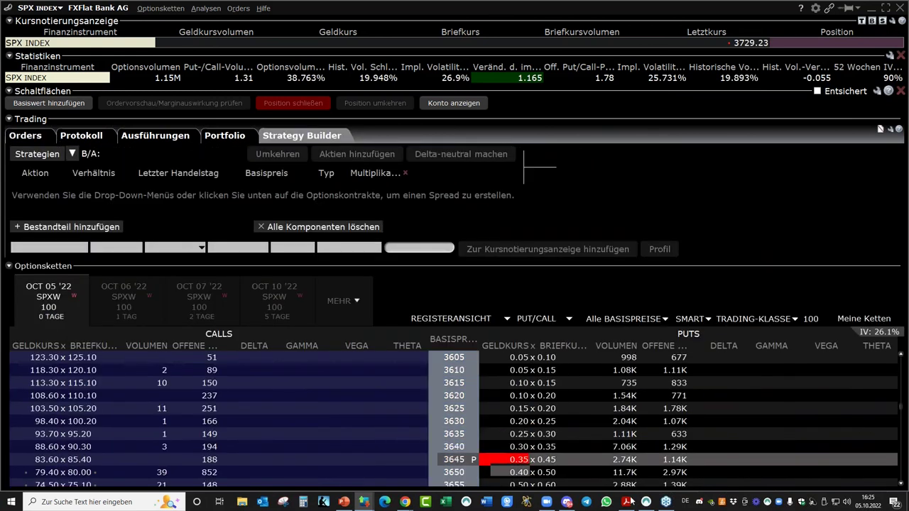
{"action": "scroll", "coordinate": [676, 446], "scroll_direction": "up", "scroll_amount": 2}
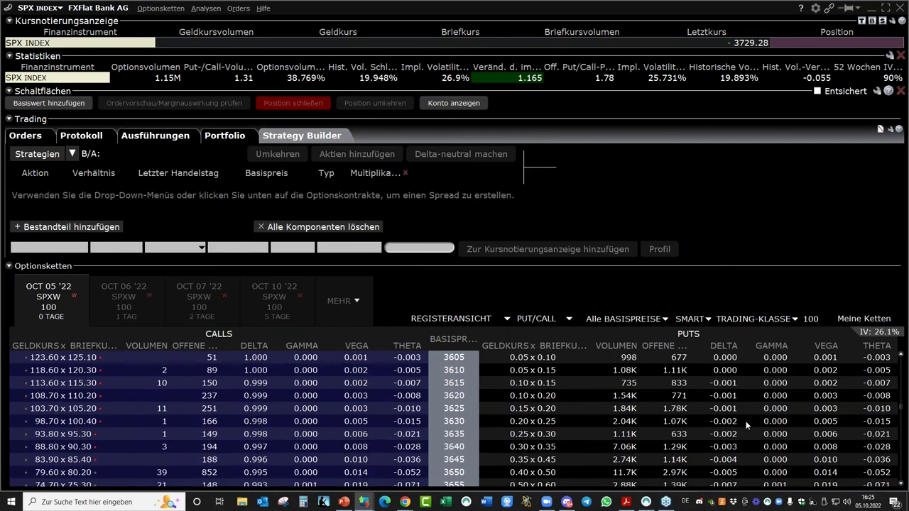
{"action": "scroll", "coordinate": [747, 424], "scroll_direction": "down", "scroll_amount": 5}
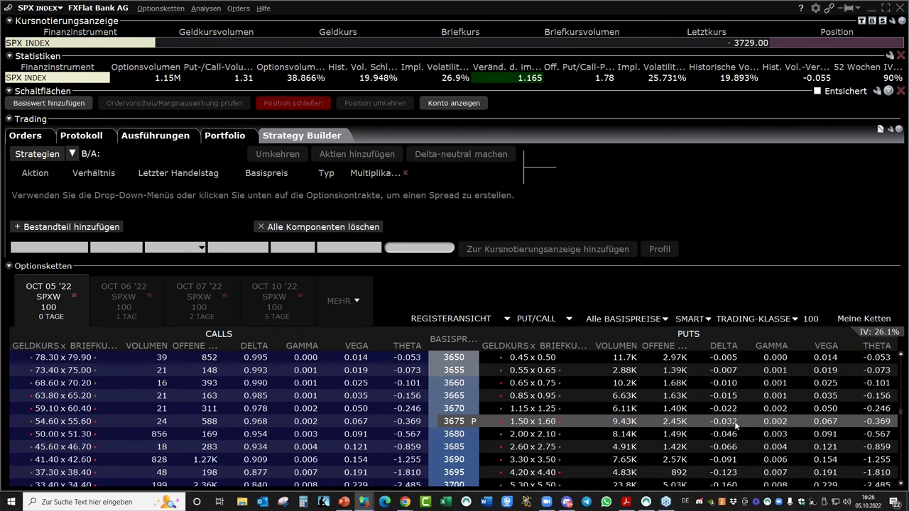
{"action": "left_click", "coordinate": [522, 423]}
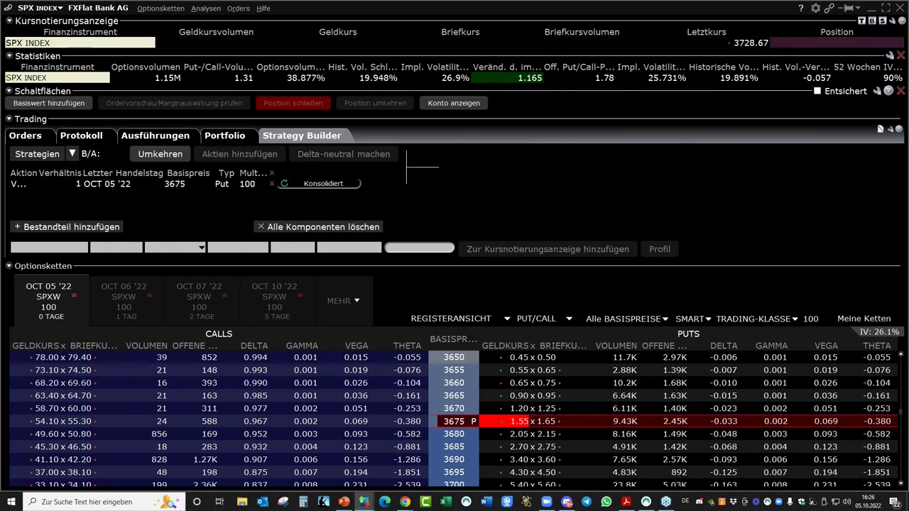
{"action": "left_click", "coordinate": [562, 357]}
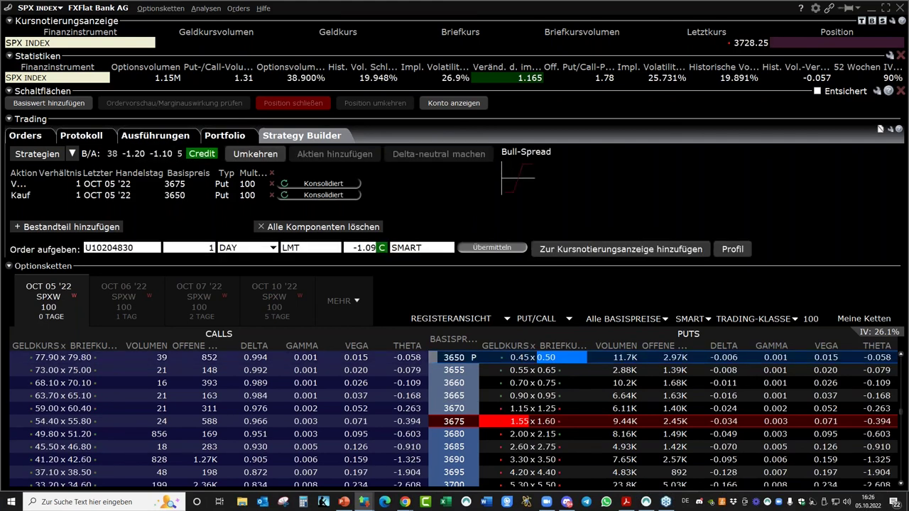
Set the SPX spread's limit price to -1.15, and clear all its components without submitting the order.
{"action": "left_click", "coordinate": [360, 248]}
{"action": "left_click", "coordinate": [368, 262]}
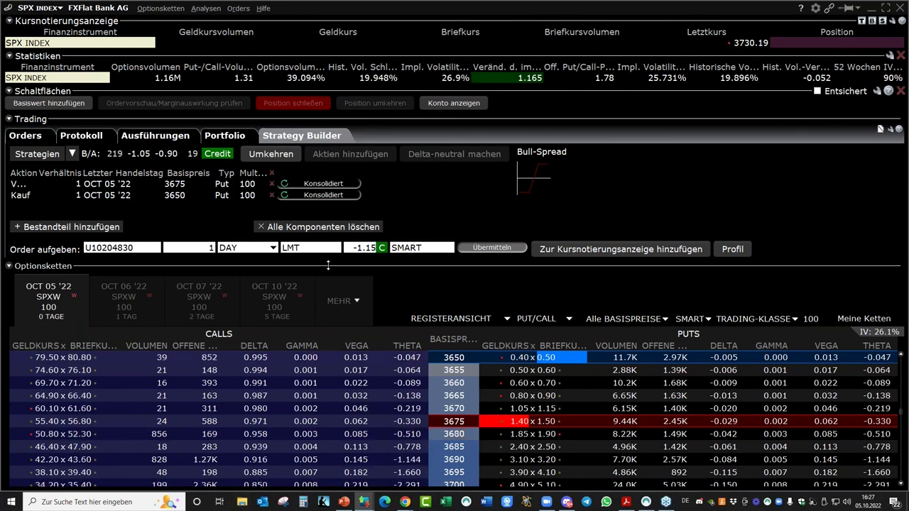
{"action": "left_click", "coordinate": [356, 230]}
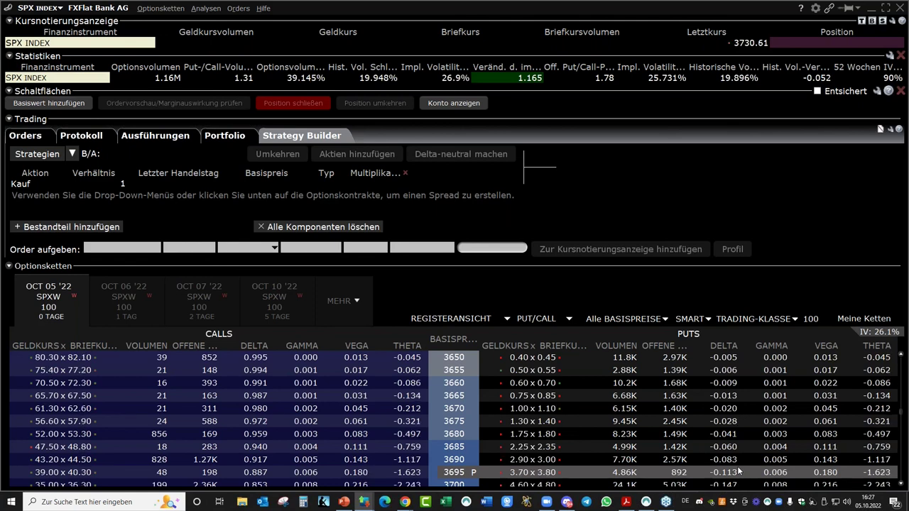
Change the OptionTrader underlying to QQQ and check the further expirations available for its options.
{"action": "left_click", "coordinate": [90, 44]}
{"action": "type", "text": "qqq"}
{"action": "key", "text": "Return"}
{"action": "key", "text": "Return"}
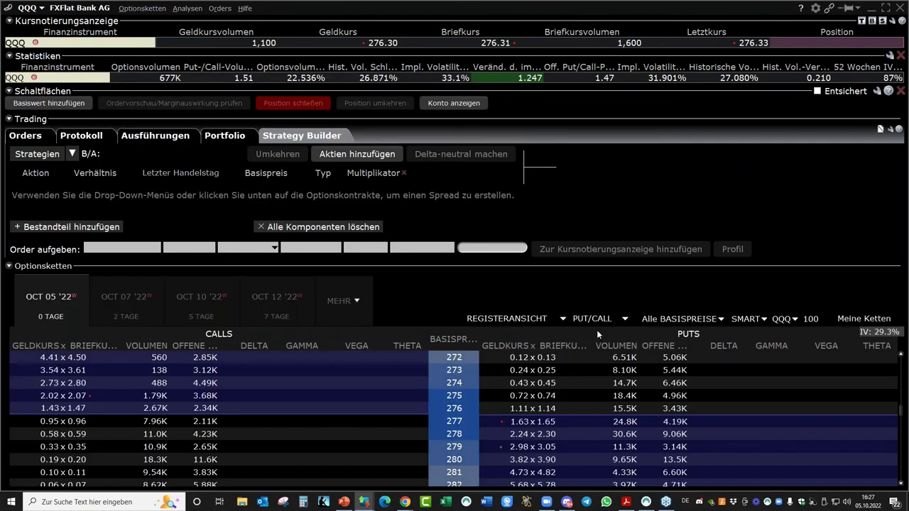
{"action": "left_click", "coordinate": [332, 312]}
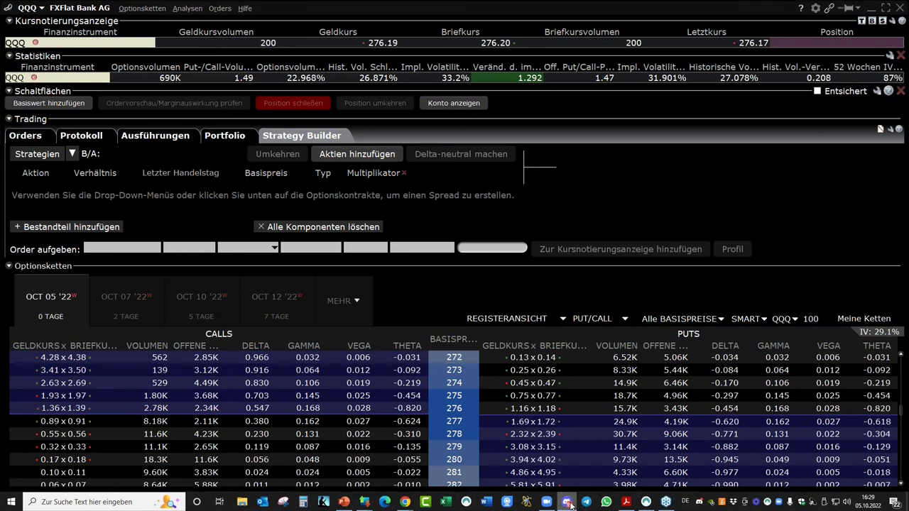
Switch to Chrome, bring up the SPY chart, and review the CoT Commodities table in the CoT Analyser.
{"action": "mouse_move", "coordinate": [406, 503]}
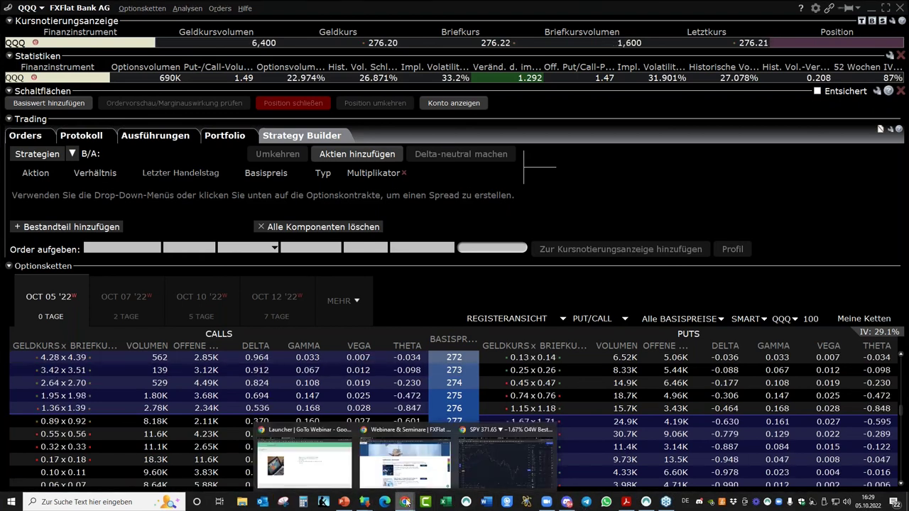
{"action": "mouse_move", "coordinate": [479, 477]}
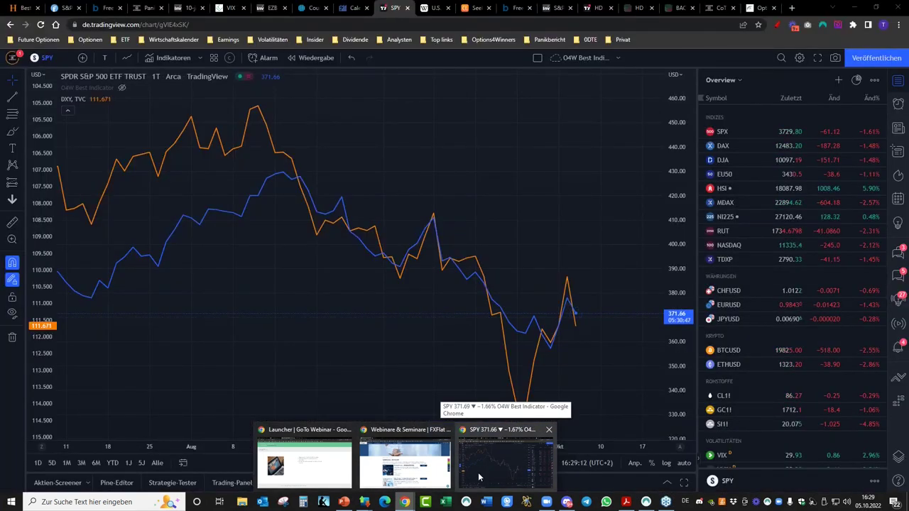
{"action": "left_click", "coordinate": [478, 478]}
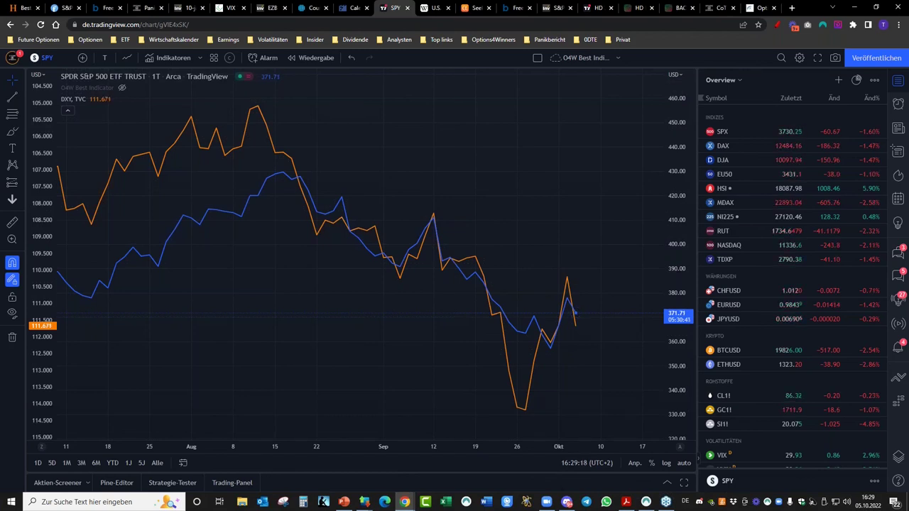
{"action": "left_click", "coordinate": [719, 8]}
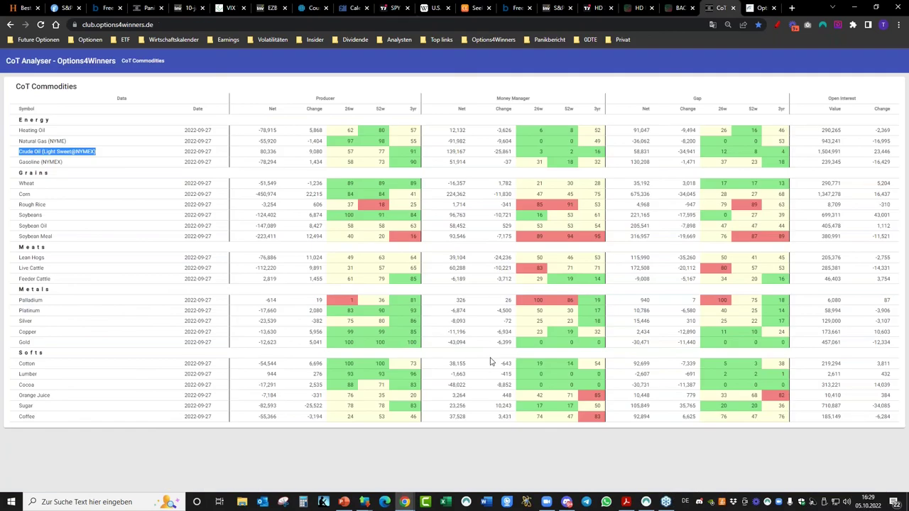
{"action": "left_click", "coordinate": [97, 368]}
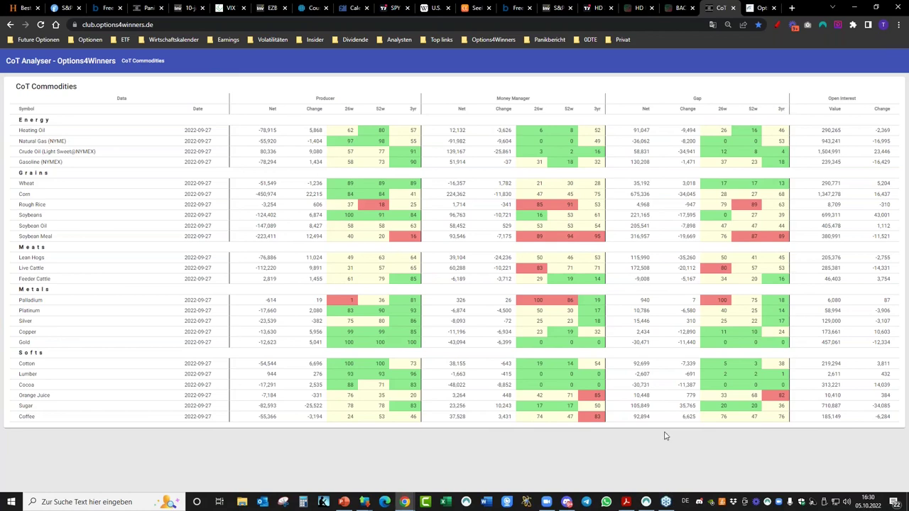
Show the FXFlat Options4Winners landing page and look through its account offer and the new club workshops.
{"action": "left_click", "coordinate": [758, 8]}
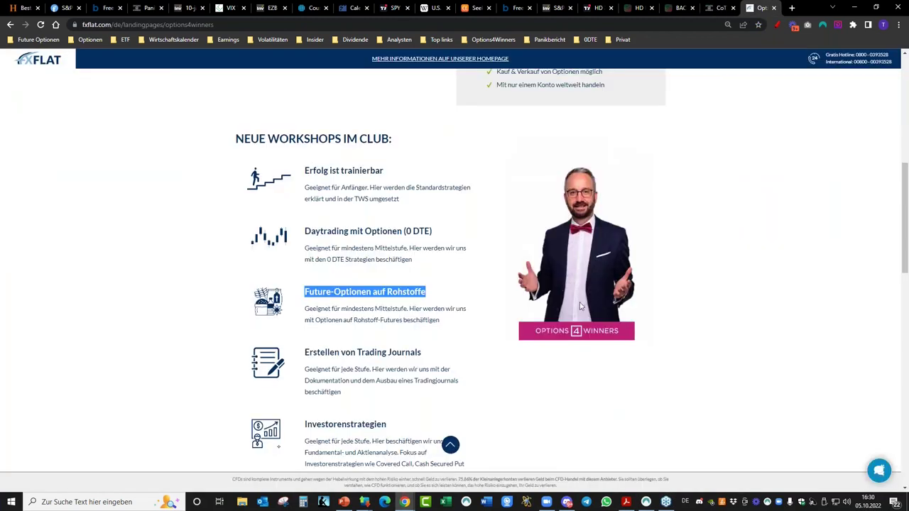
{"action": "scroll", "coordinate": [332, 154], "scroll_direction": "down", "scroll_amount": 2}
{"action": "scroll", "coordinate": [299, 235], "scroll_direction": "up", "scroll_amount": 2}
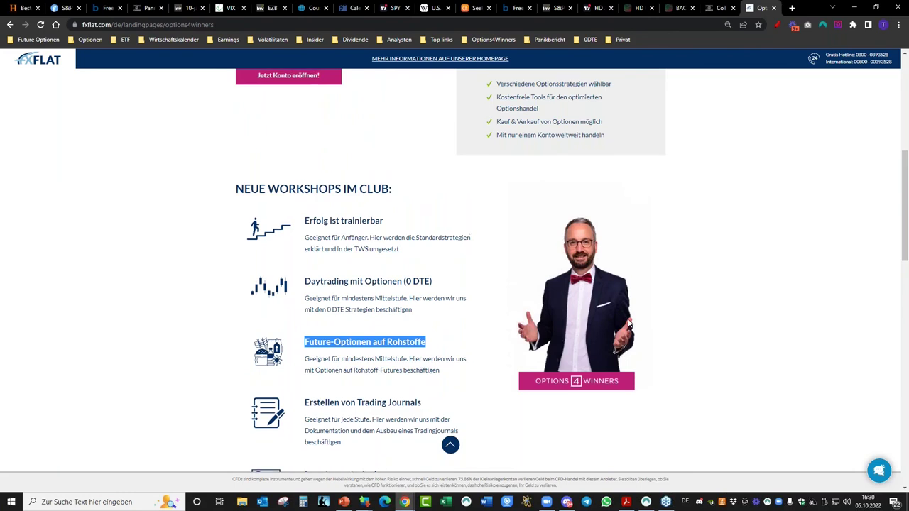
{"action": "scroll", "coordinate": [426, 245], "scroll_direction": "up", "scroll_amount": 4}
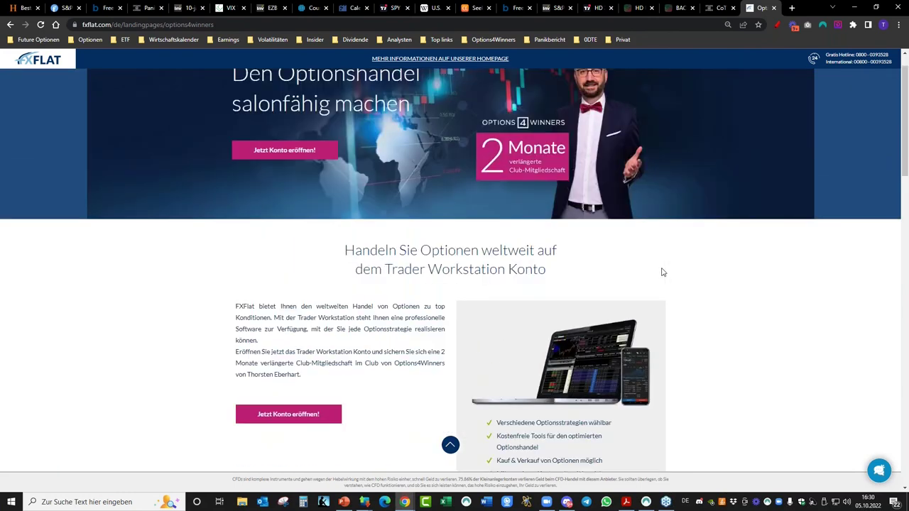
{"action": "scroll", "coordinate": [672, 270], "scroll_direction": "down", "scroll_amount": 5}
{"action": "scroll", "coordinate": [677, 269], "scroll_direction": "down", "scroll_amount": 3}
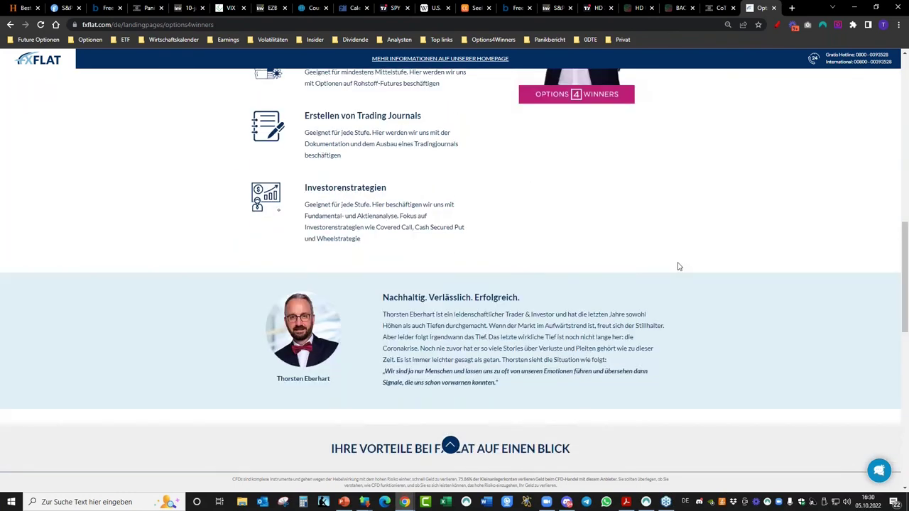
Review the landing page's account offer, FXFlat advantages and list of new club workshops, and deselect the highlighted "Future-Optionen auf Rohstoffe" heading.
{"action": "scroll", "coordinate": [679, 266], "scroll_direction": "up", "scroll_amount": 5}
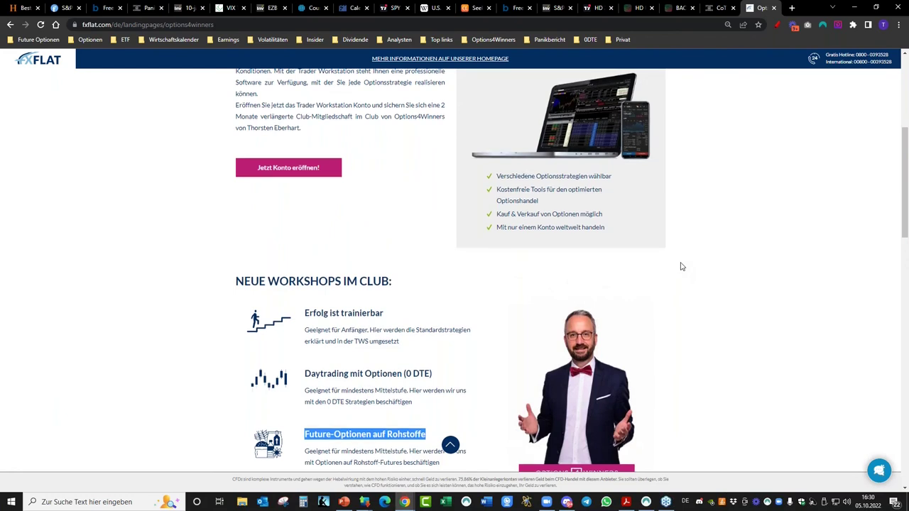
{"action": "scroll", "coordinate": [681, 266], "scroll_direction": "up", "scroll_amount": 4}
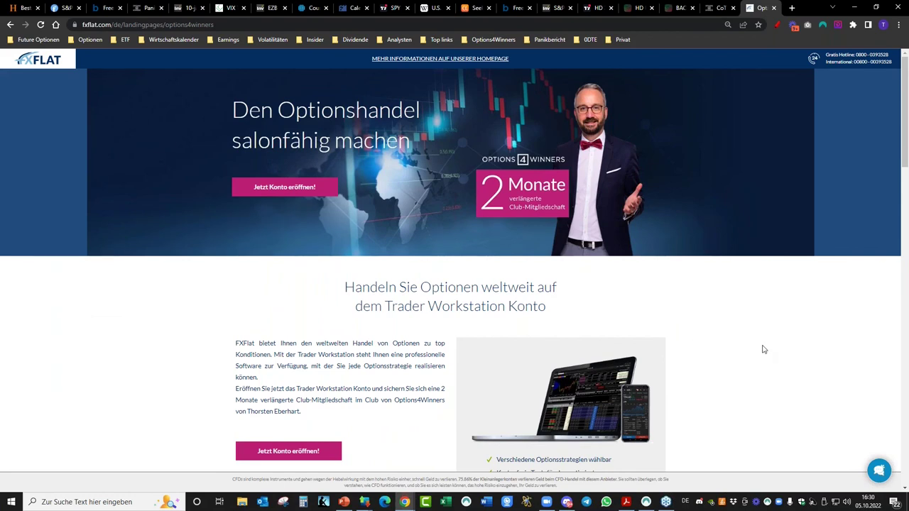
{"action": "scroll", "coordinate": [763, 349], "scroll_direction": "down", "scroll_amount": 5}
{"action": "scroll", "coordinate": [764, 349], "scroll_direction": "down", "scroll_amount": 4}
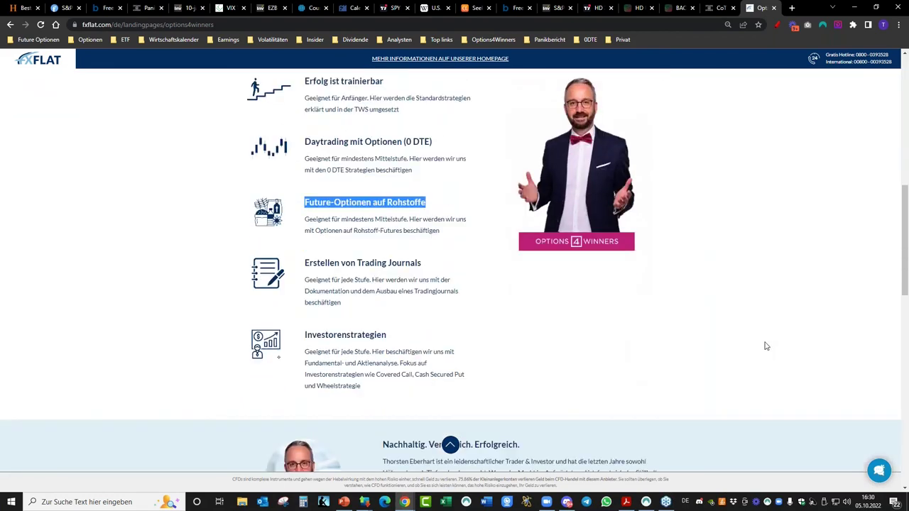
{"action": "scroll", "coordinate": [767, 339], "scroll_direction": "down", "scroll_amount": 2}
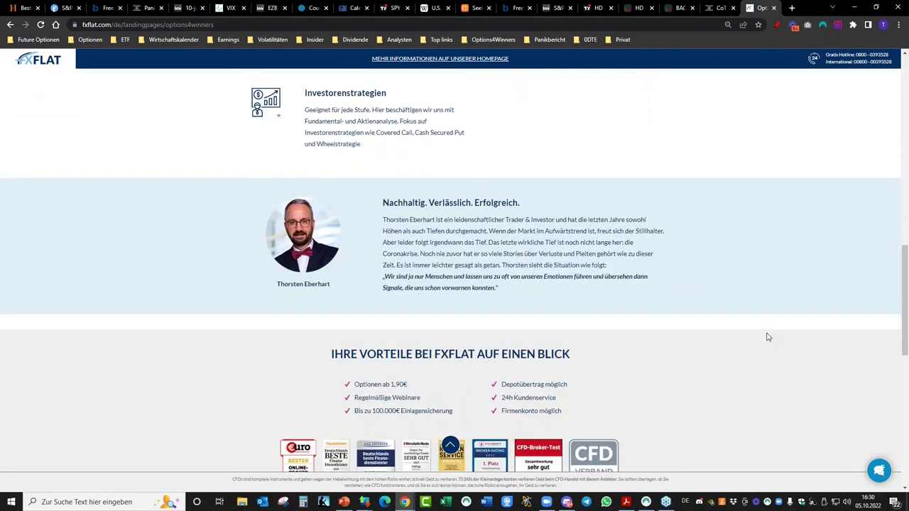
{"action": "scroll", "coordinate": [767, 335], "scroll_direction": "up", "scroll_amount": 4}
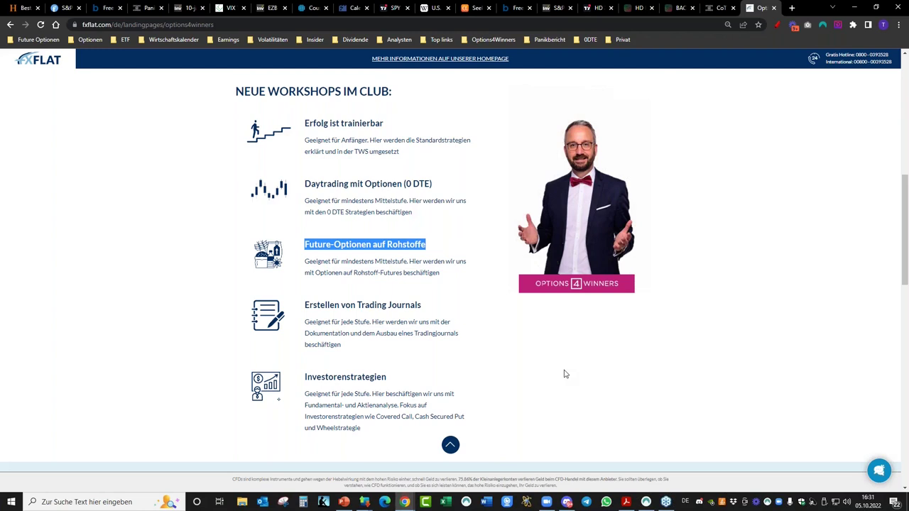
{"action": "left_click", "coordinate": [677, 354]}
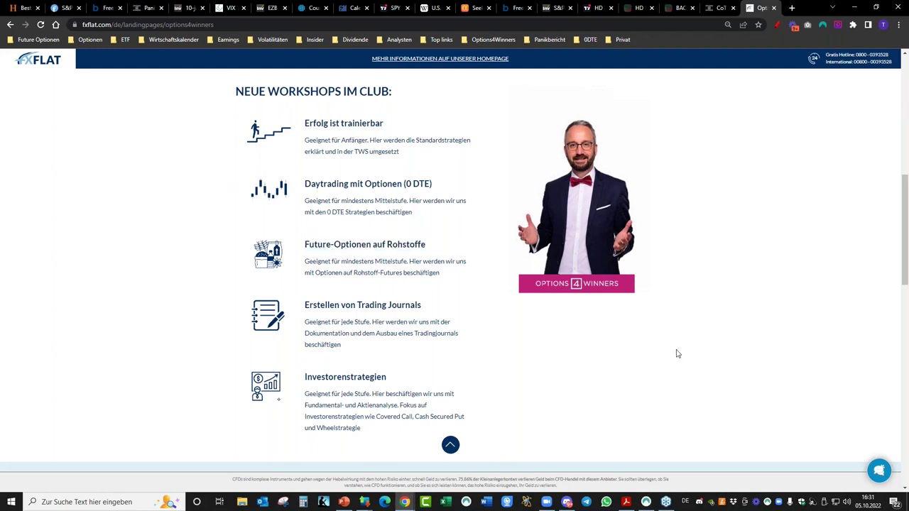